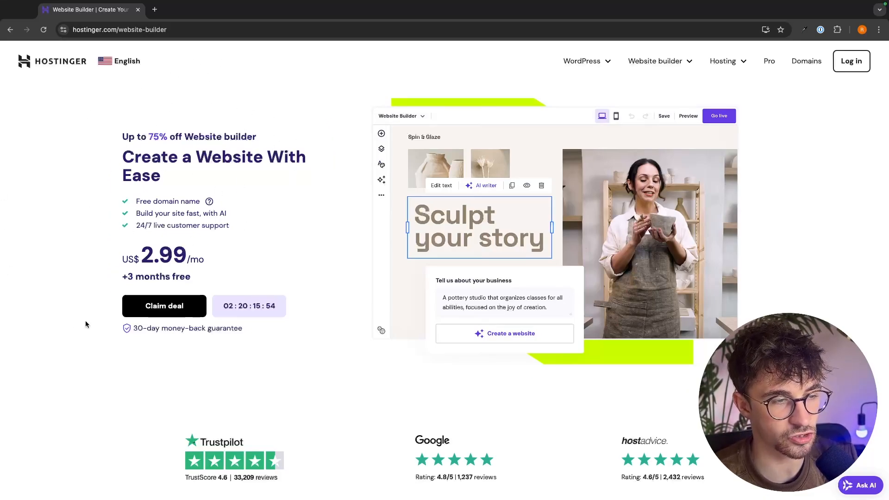
# Open the website builder plans and compare the top features, AI tools and eCommerce options of the Premium and Business plans.
pyautogui.click(155, 313)
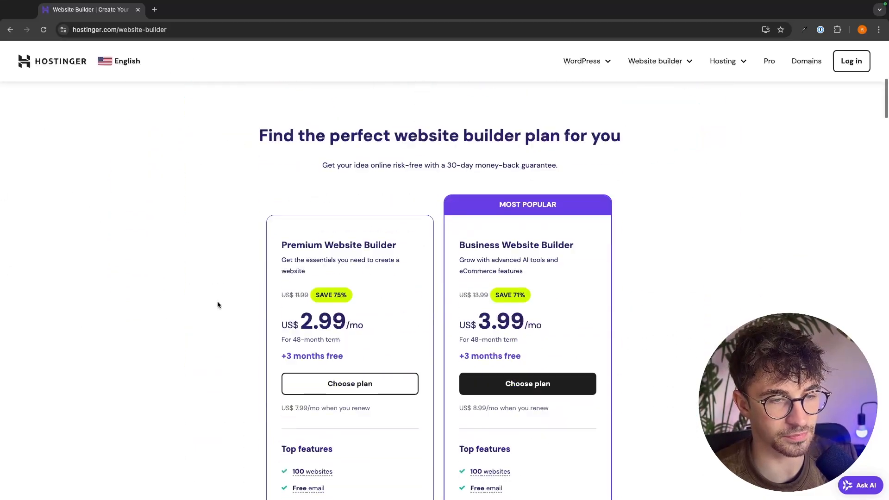
pyautogui.scroll(-1, 518, 246)
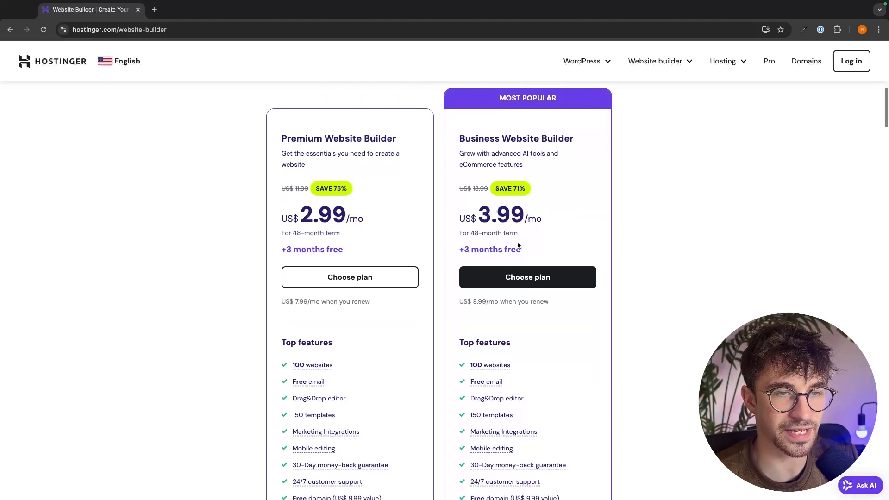
pyautogui.moveTo(277, 134); pyautogui.dragTo(639, 138)
pyautogui.click(385, 136)
pyautogui.scroll(-5, 645, 278)
pyautogui.scroll(-3, 645, 278)
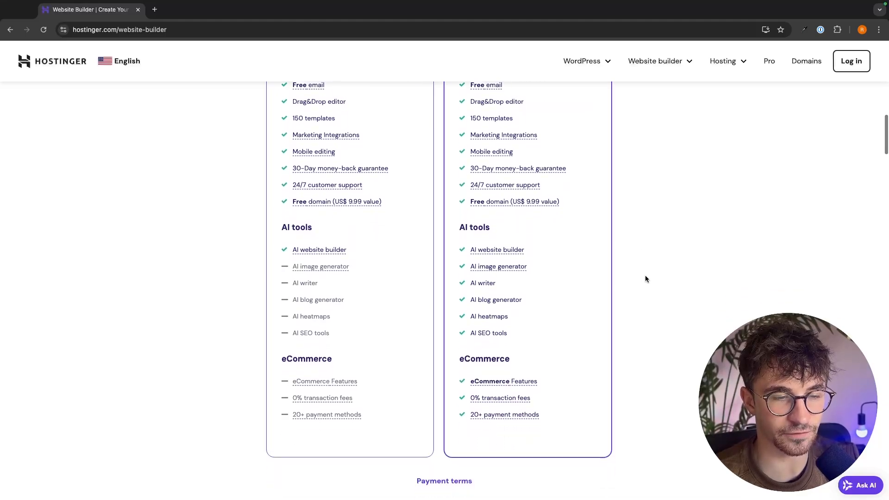
pyautogui.moveTo(278, 221); pyautogui.dragTo(538, 222)
pyautogui.click(538, 222)
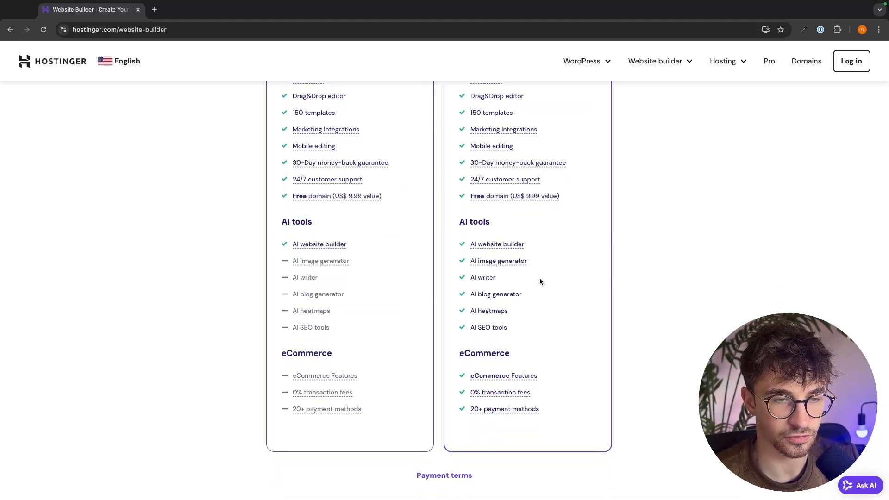
pyautogui.moveTo(471, 263)
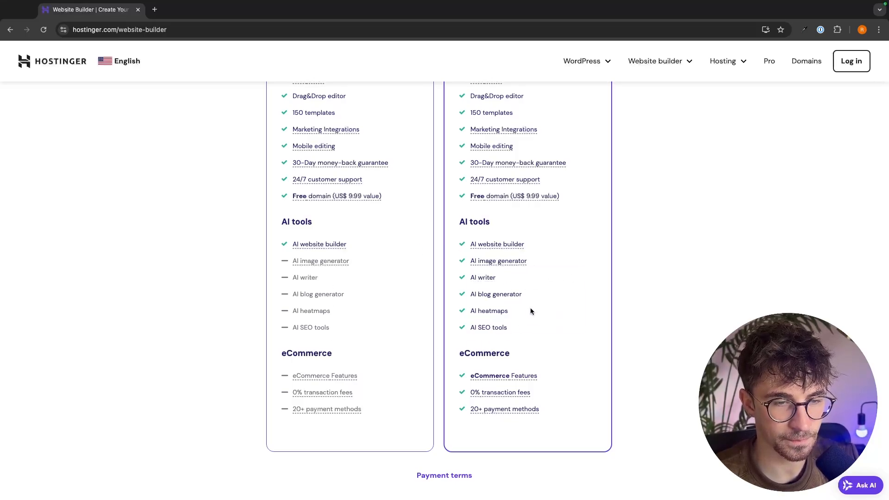
pyautogui.moveTo(510, 340); pyautogui.dragTo(467, 260)
pyautogui.click(538, 323)
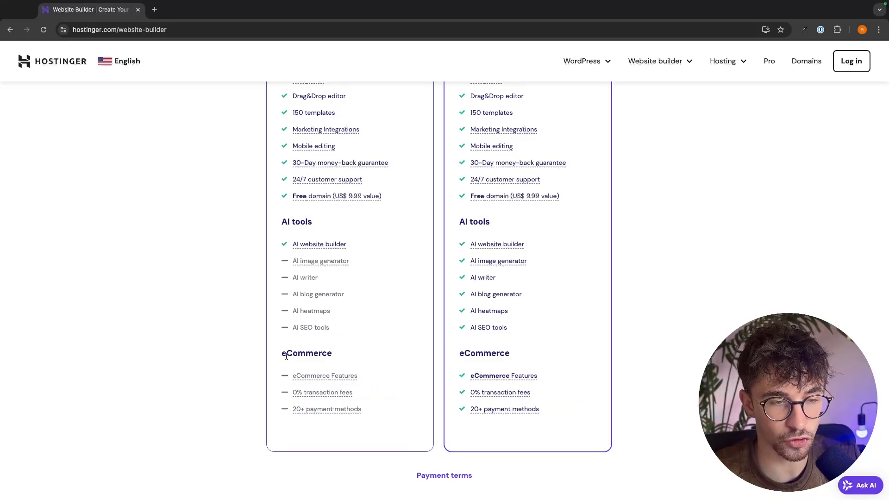
# Choose the Business Website Builder plan and add it to the cart.
pyautogui.scroll(10, 275, 355)
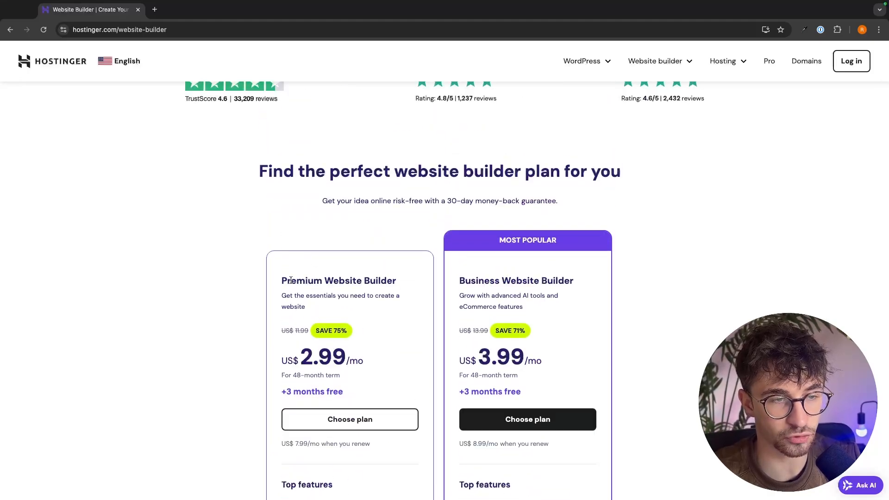
pyautogui.scroll(-10, 415, 306)
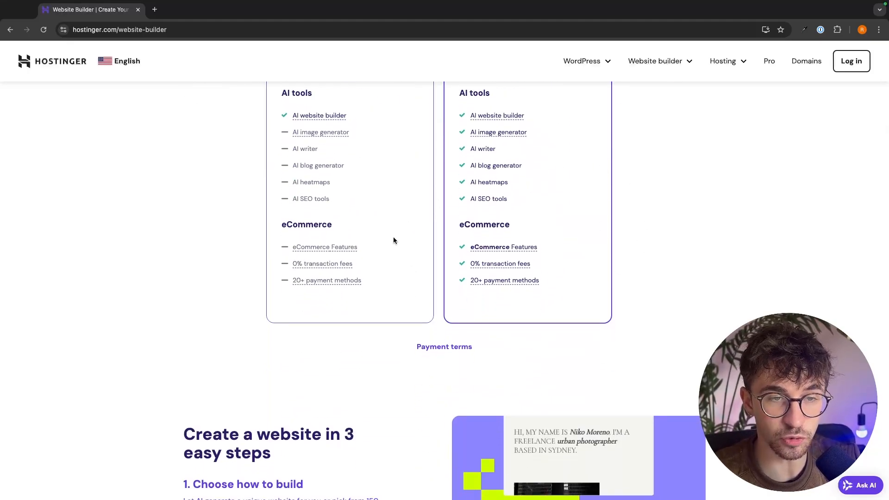
pyautogui.scroll(1, 534, 227)
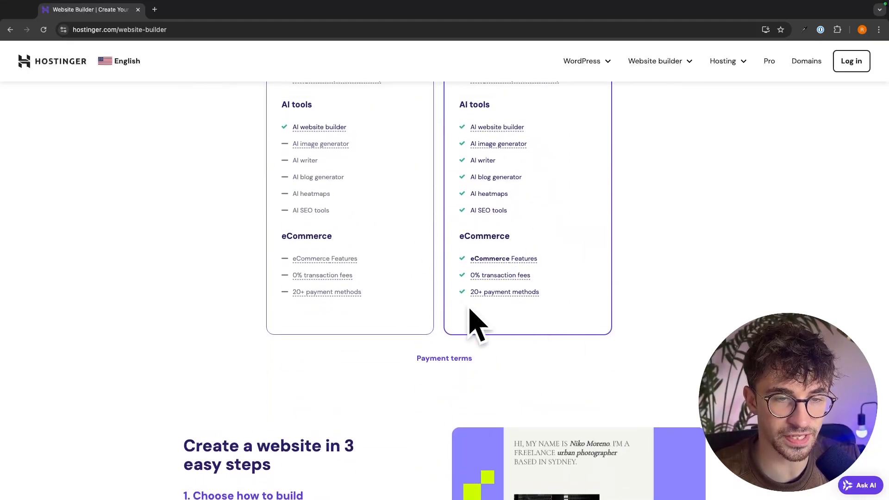
pyautogui.scroll(10, 542, 308)
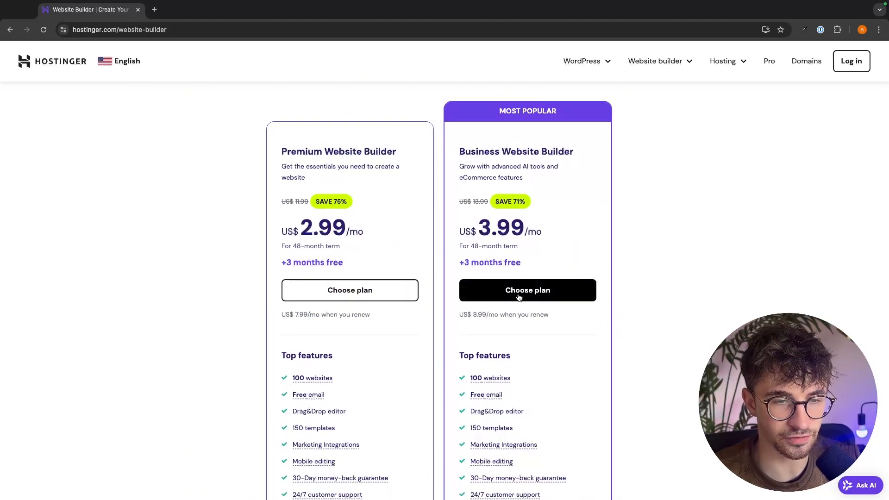
pyautogui.click(541, 294)
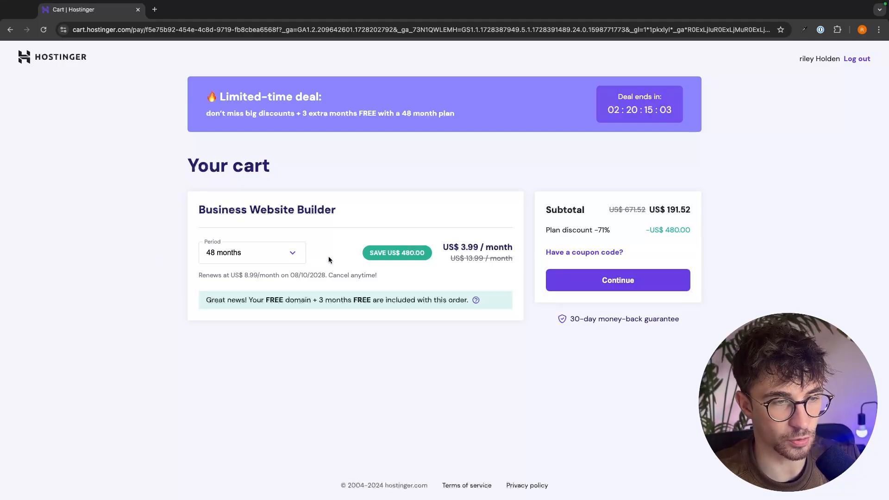
# Set the plan period to 1 month and review the setup fee, monthly price and subtotal.
pyautogui.click(285, 253)
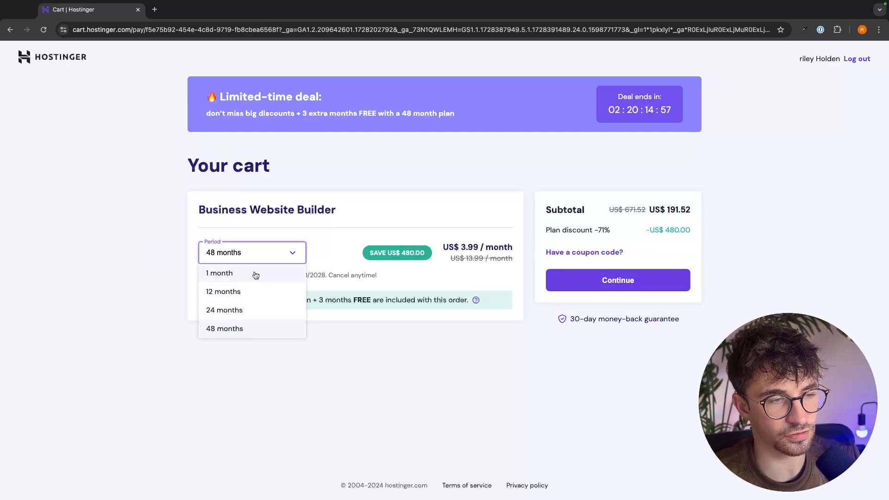
pyautogui.click(208, 278)
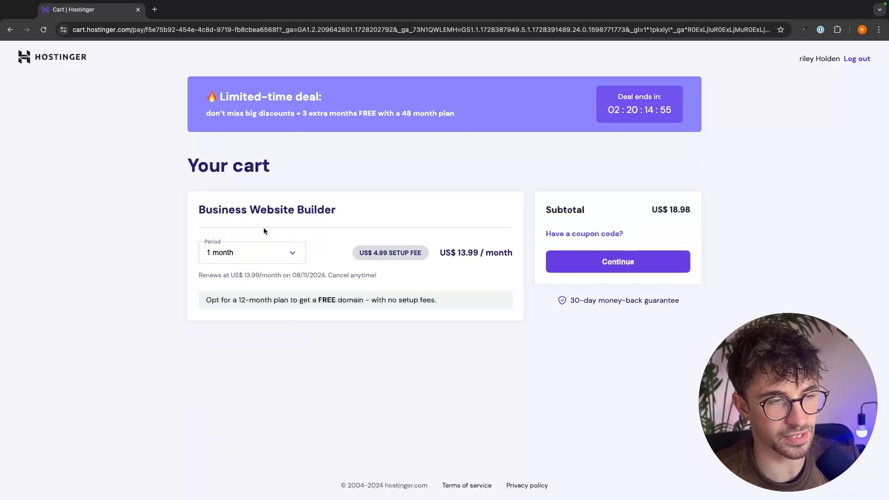
pyautogui.moveTo(352, 257); pyautogui.dragTo(490, 255)
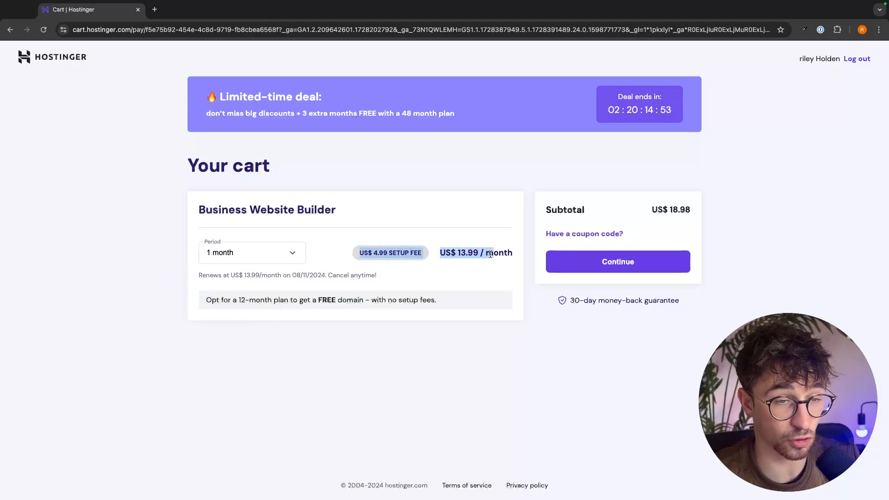
pyautogui.click(517, 252)
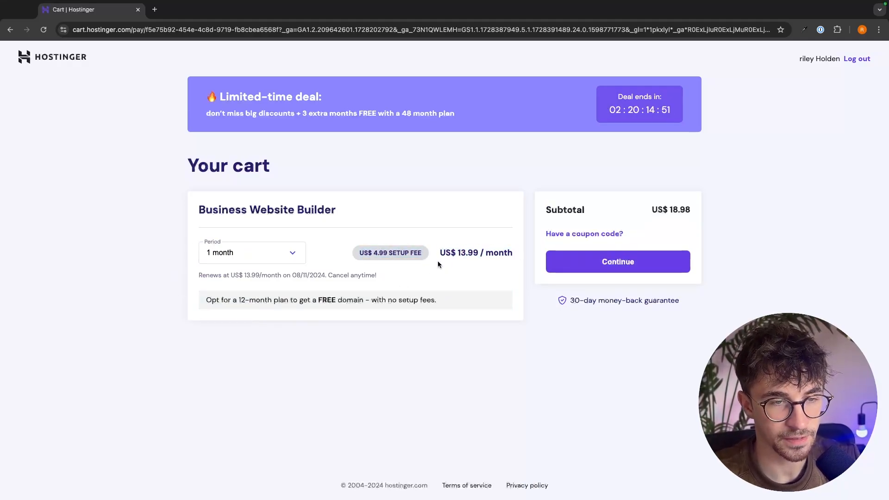
pyautogui.moveTo(449, 252); pyautogui.dragTo(519, 251)
pyautogui.click(518, 251)
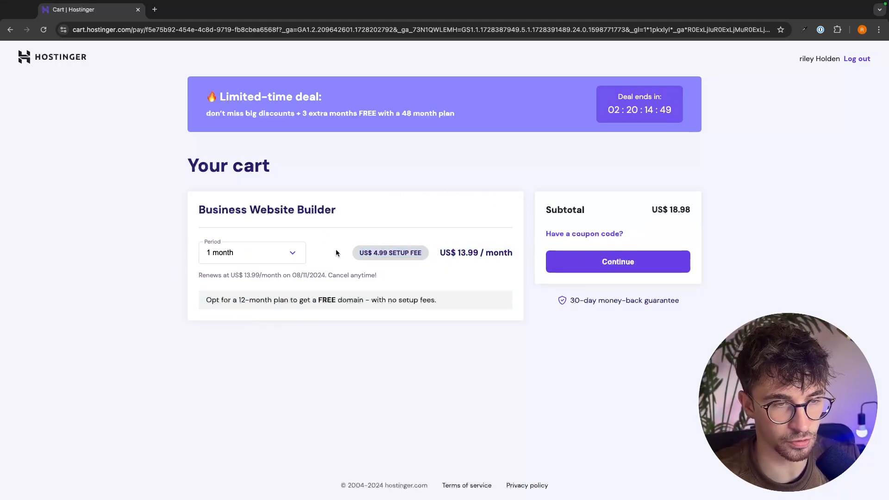
pyautogui.moveTo(341, 254); pyautogui.dragTo(421, 251)
pyautogui.click(421, 251)
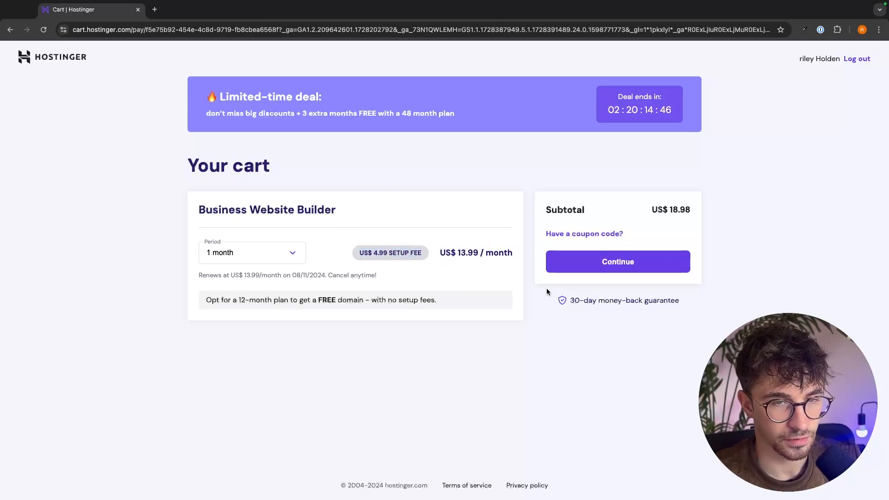
pyautogui.moveTo(621, 206); pyautogui.dragTo(706, 206)
pyautogui.click(721, 206)
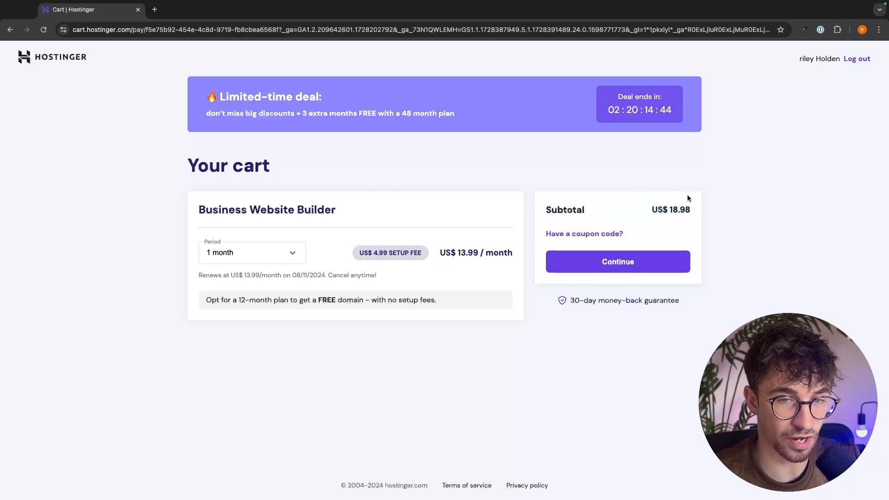
# Set the plan period to 12 months and review the discounted monthly price.
pyautogui.click(231, 244)
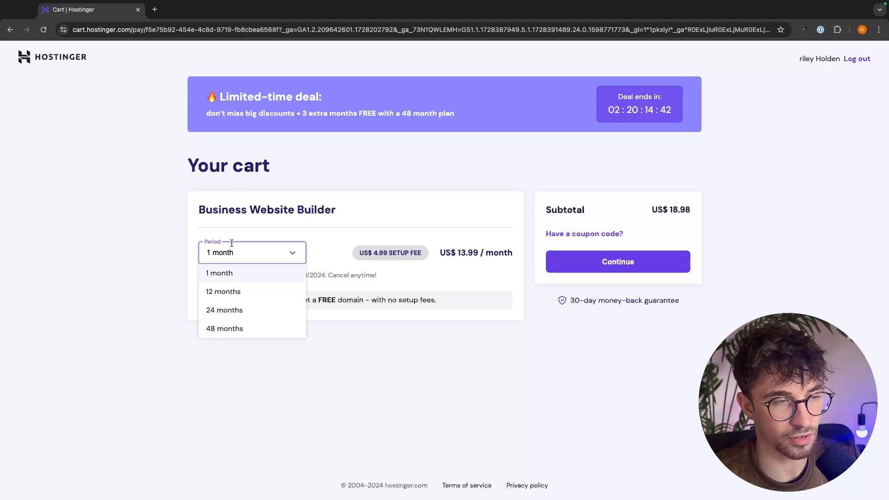
pyautogui.click(233, 299)
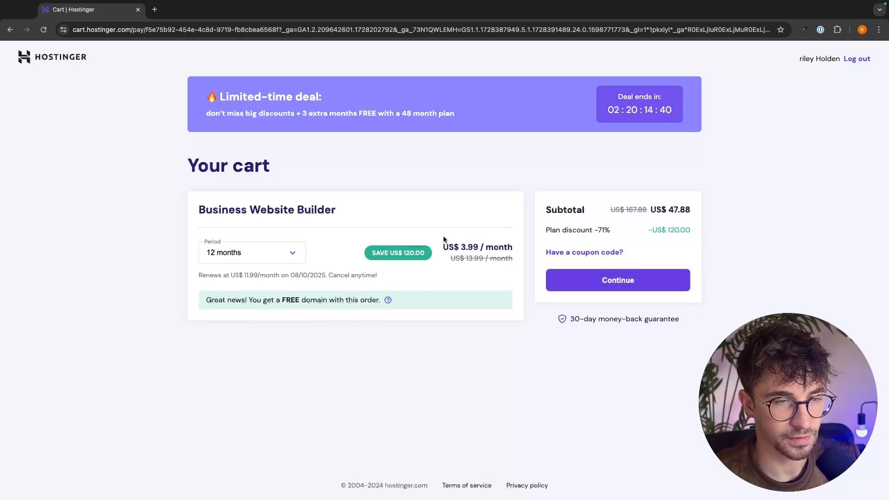
pyautogui.moveTo(444, 239); pyautogui.dragTo(477, 244)
pyautogui.click(515, 243)
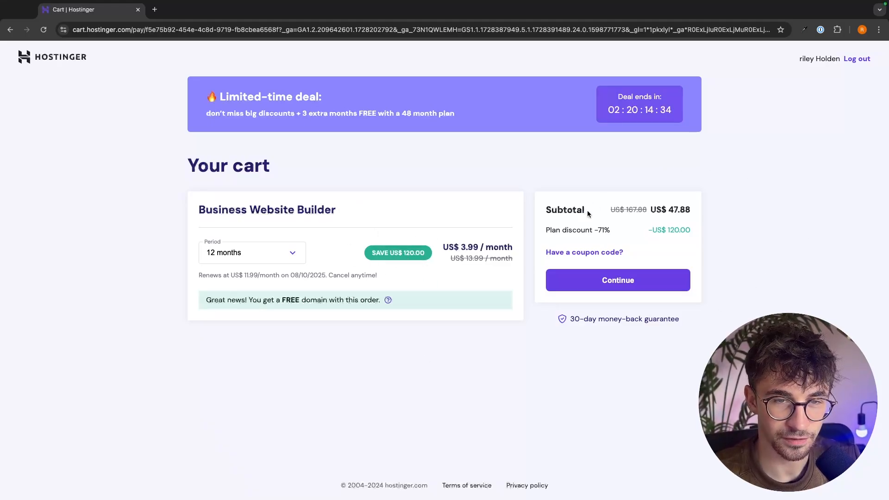
# Switch the plan period to 1 month and back to 12 months to compare the subtotals.
pyautogui.click(250, 253)
pyautogui.click(227, 272)
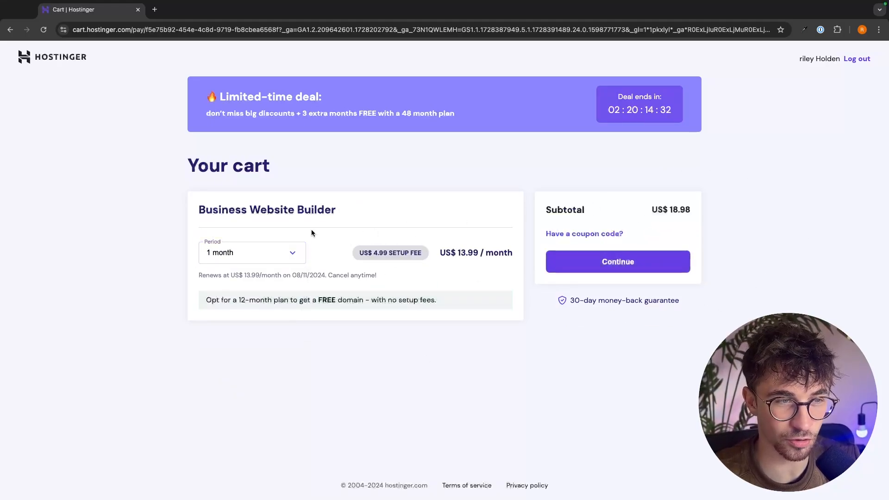
pyautogui.click(278, 252)
pyautogui.click(232, 289)
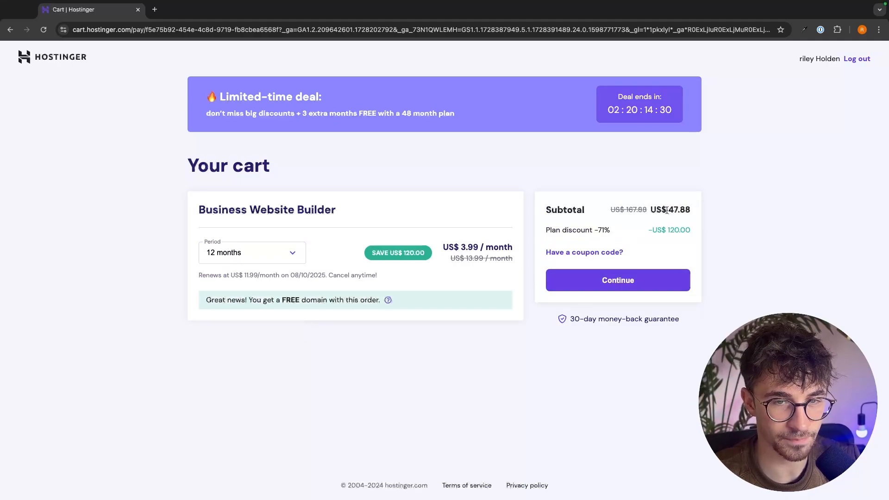
pyautogui.moveTo(652, 210); pyautogui.dragTo(711, 206)
pyautogui.click(711, 205)
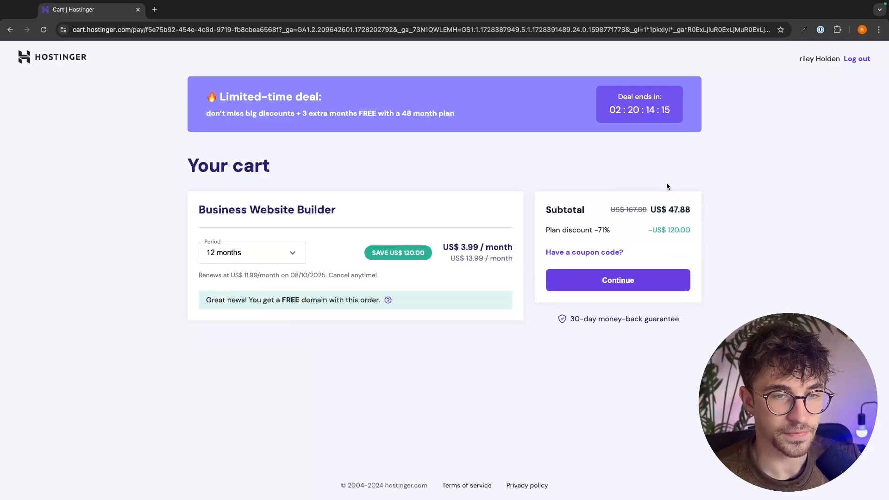
# Set the plan period to 48 months and review its monthly price.
pyautogui.click(257, 253)
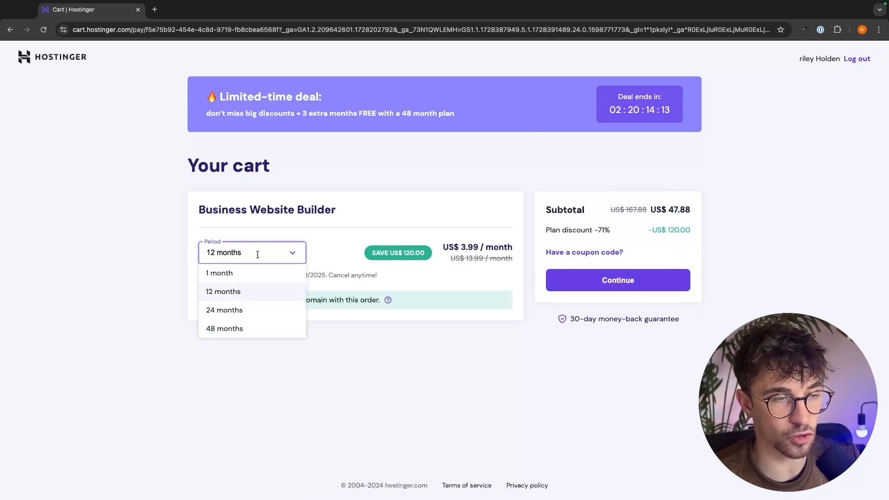
pyautogui.click(233, 329)
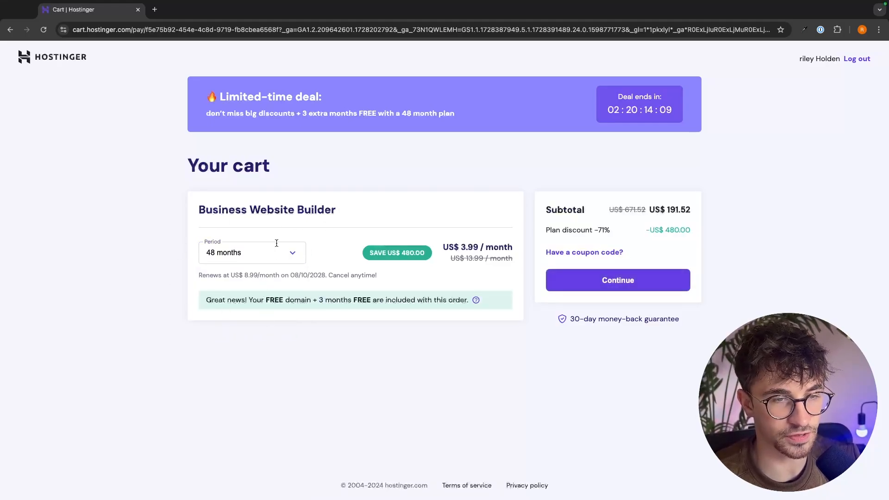
pyautogui.moveTo(439, 246); pyautogui.dragTo(528, 246)
pyautogui.click(316, 171)
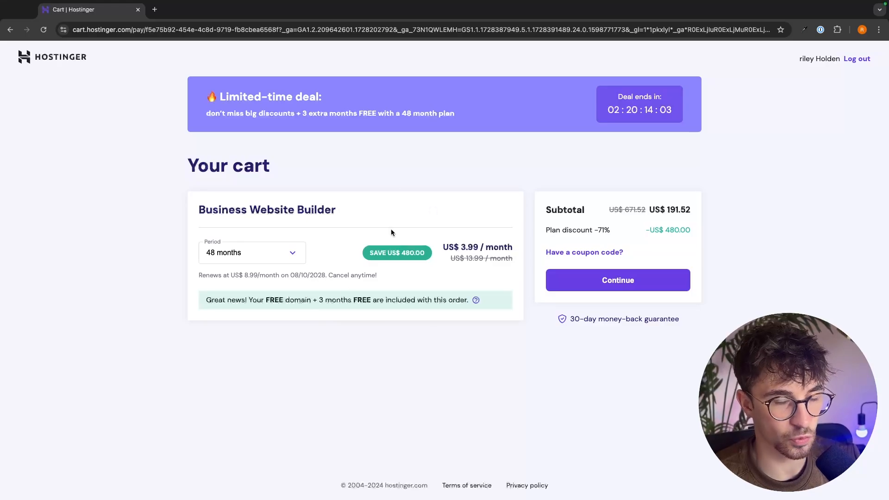
# Proceed through checkout with the filled-in billing address and open a payment method for the order.
pyautogui.click(624, 288)
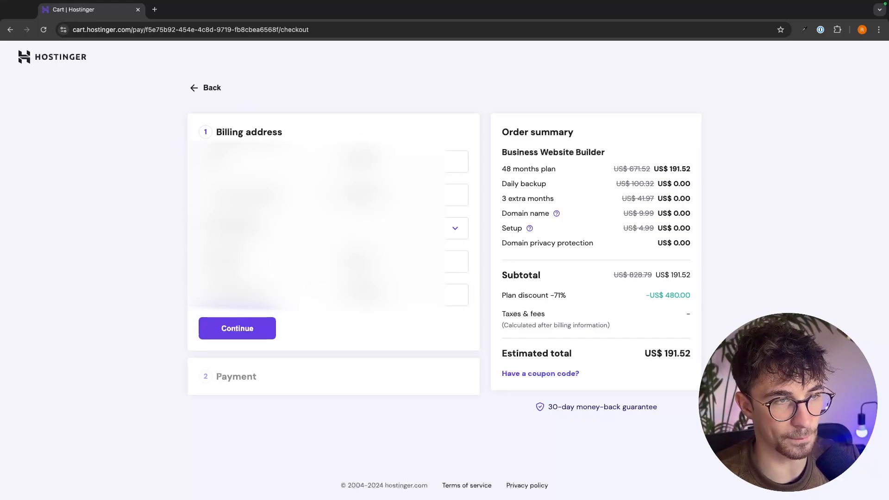
pyautogui.click(223, 328)
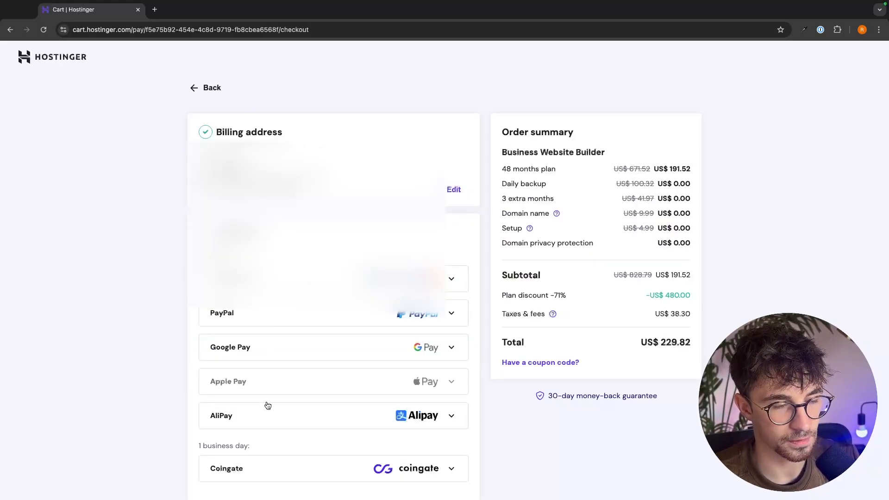
pyautogui.scroll(-2, 274, 270)
pyautogui.click(242, 247)
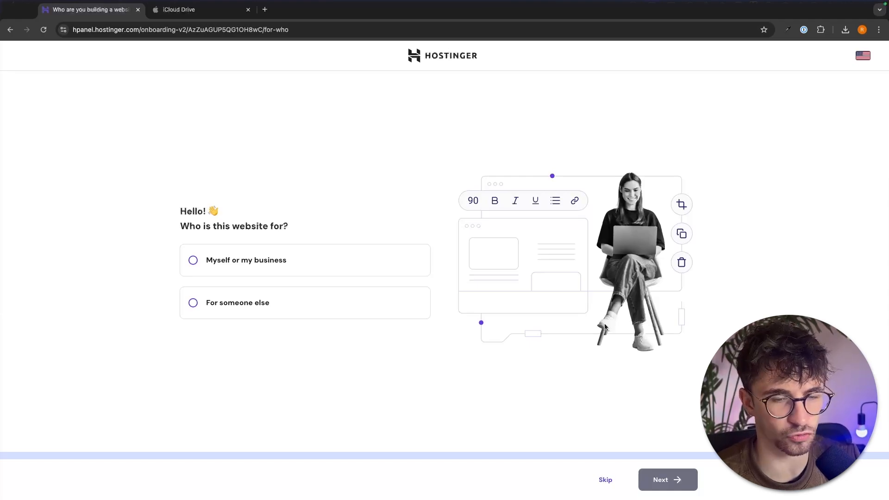
# Skip the question about who the website is for, then choose to create a website with Hostinger Website Builder.
pyautogui.click(605, 480)
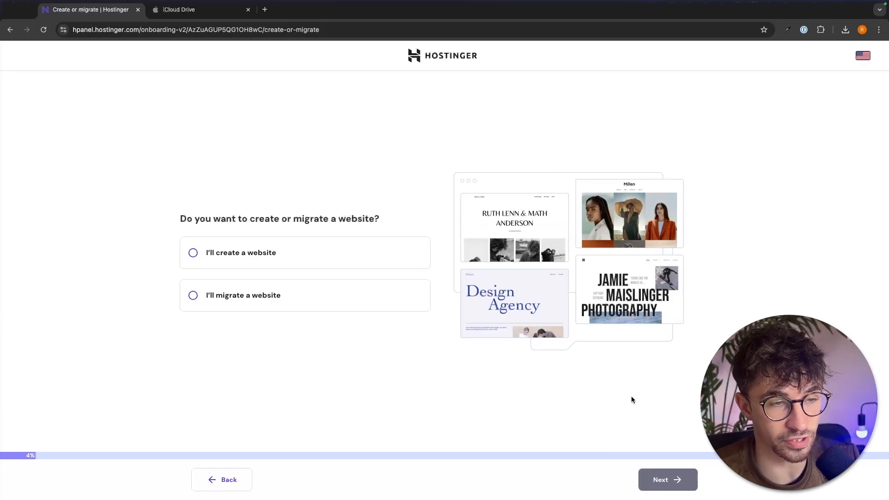
pyautogui.click(270, 261)
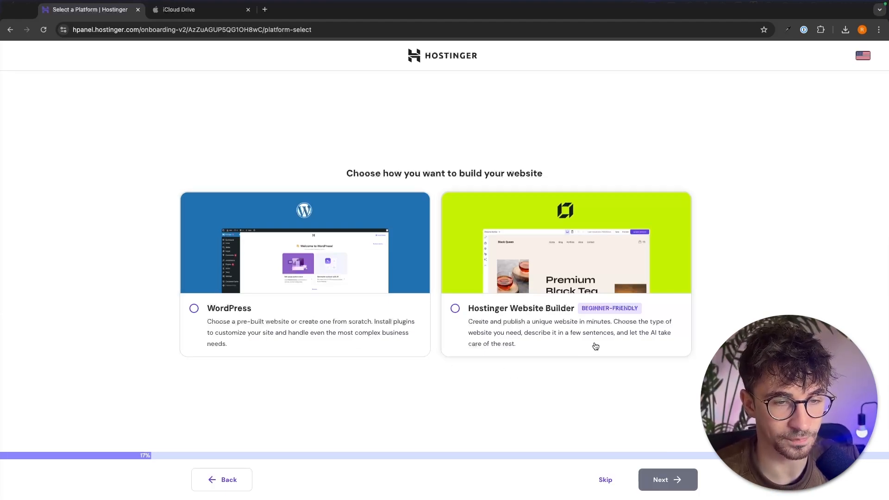
pyautogui.click(558, 270)
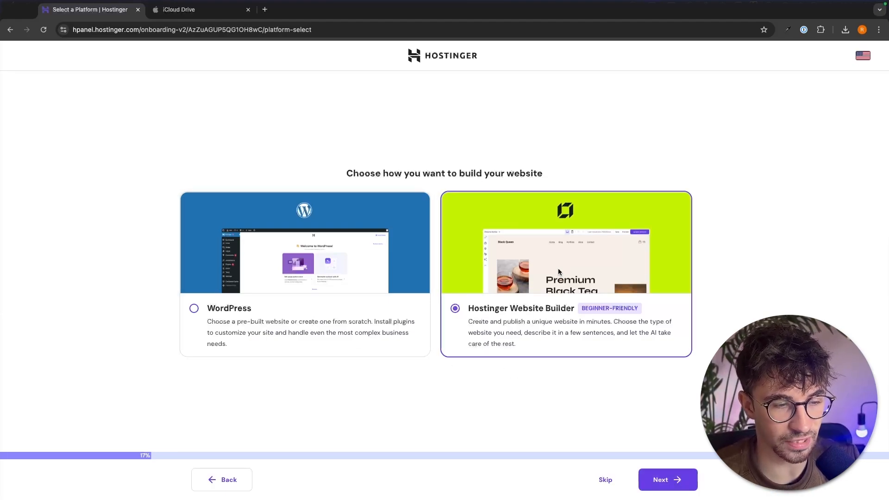
pyautogui.click(691, 483)
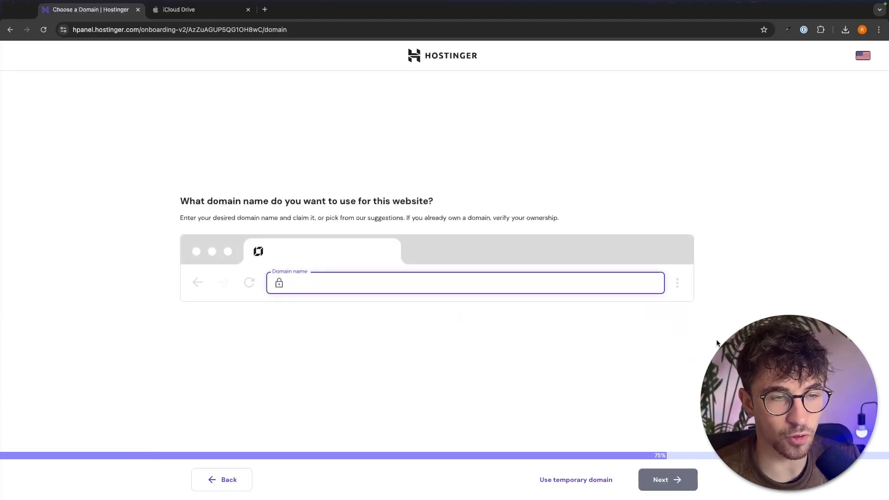
pyautogui.moveTo(178, 203); pyautogui.dragTo(452, 201)
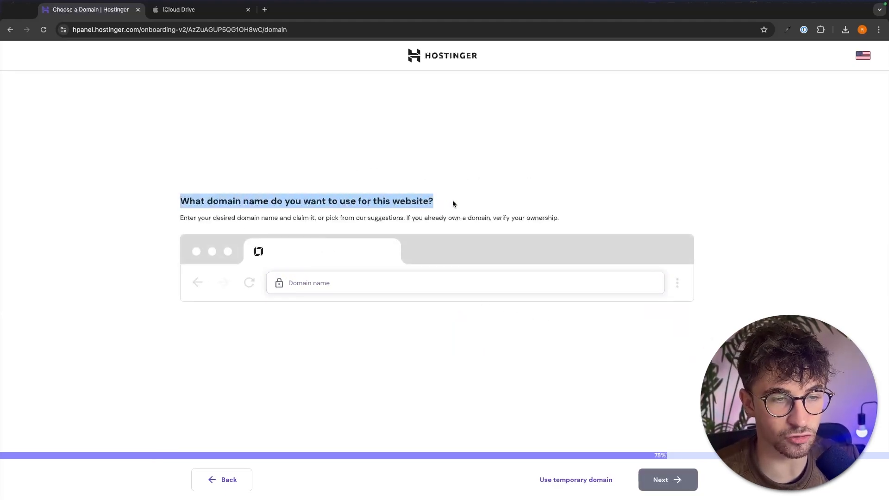
# Set the website's domain name to harryandbella.com and finish registering it as Personal in the United Kingdom with the contact details.
pyautogui.click(495, 223)
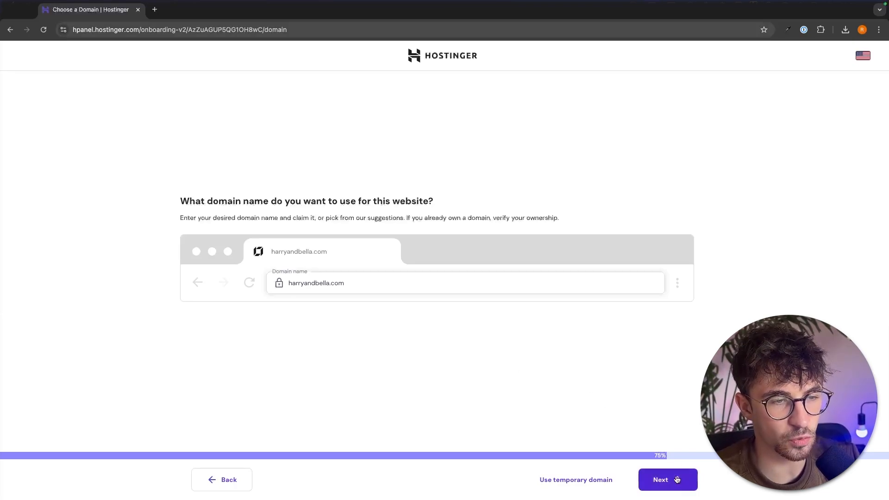
pyautogui.click(677, 479)
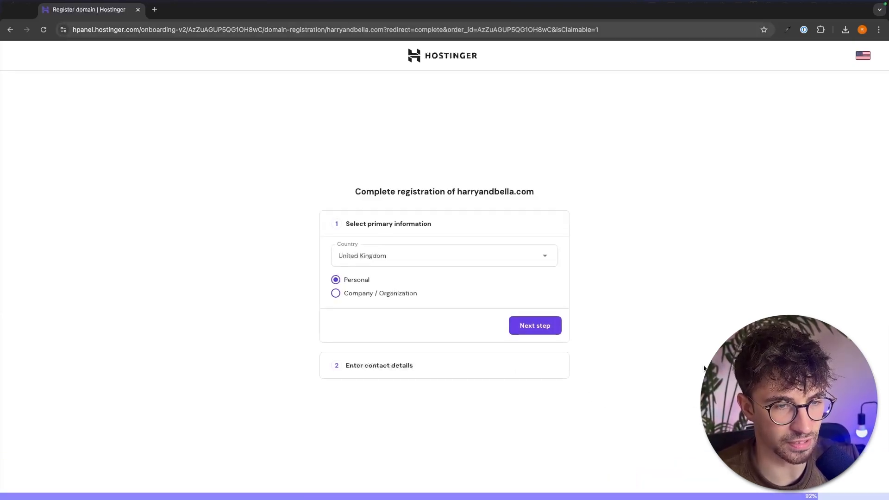
pyautogui.click(535, 325)
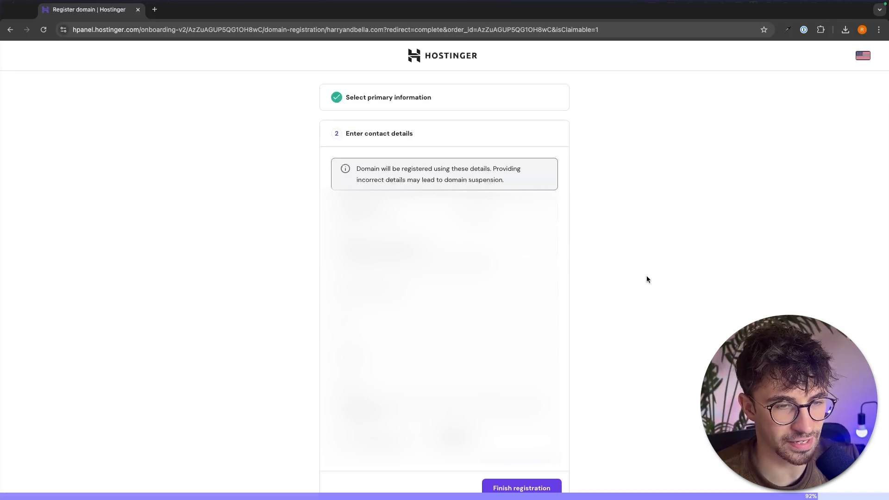
pyautogui.click(522, 486)
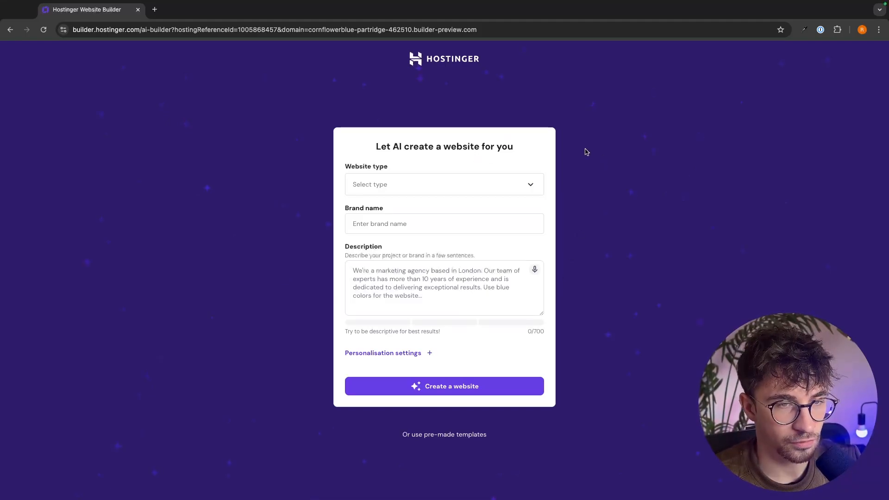
# Set the AI website's type to Other and its brand name to "G-Force Dog Show".
pyautogui.click(421, 185)
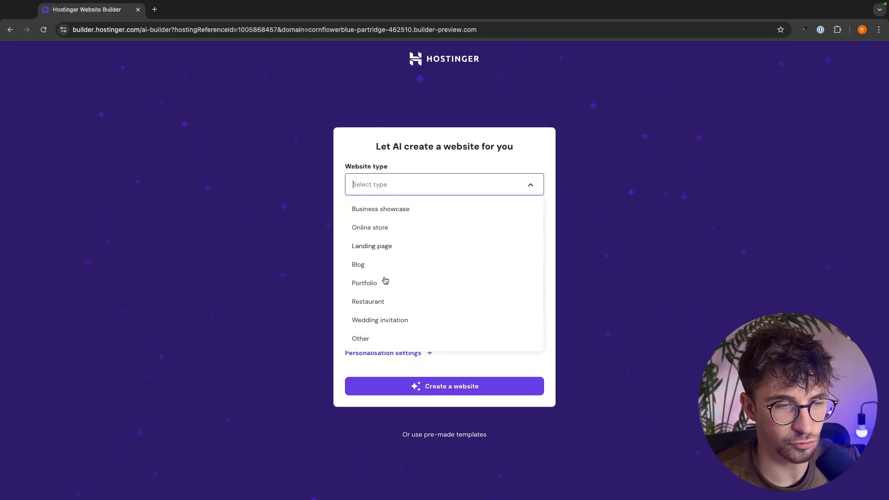
pyautogui.click(372, 343)
pyautogui.click(455, 218)
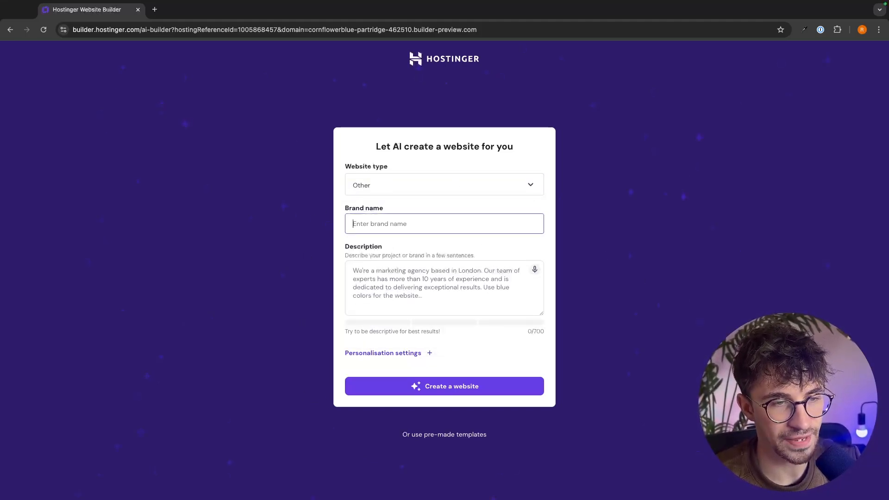
pyautogui.write('G-')
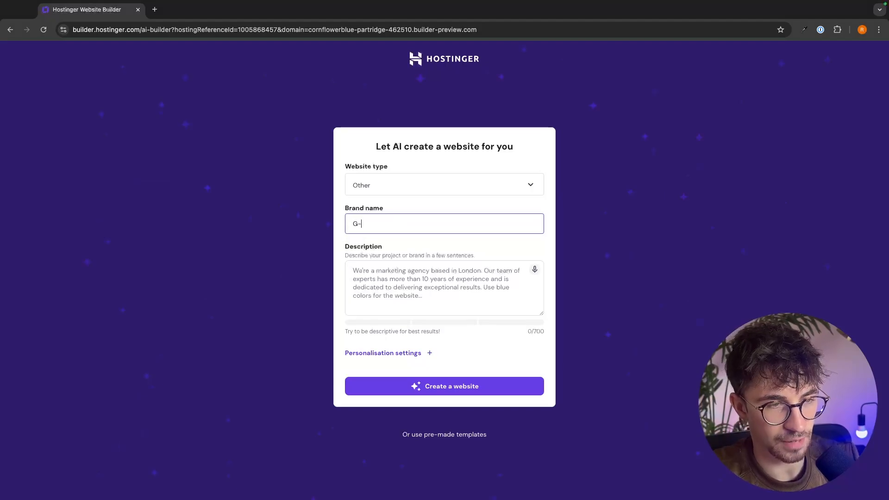
pyautogui.write('Fo')
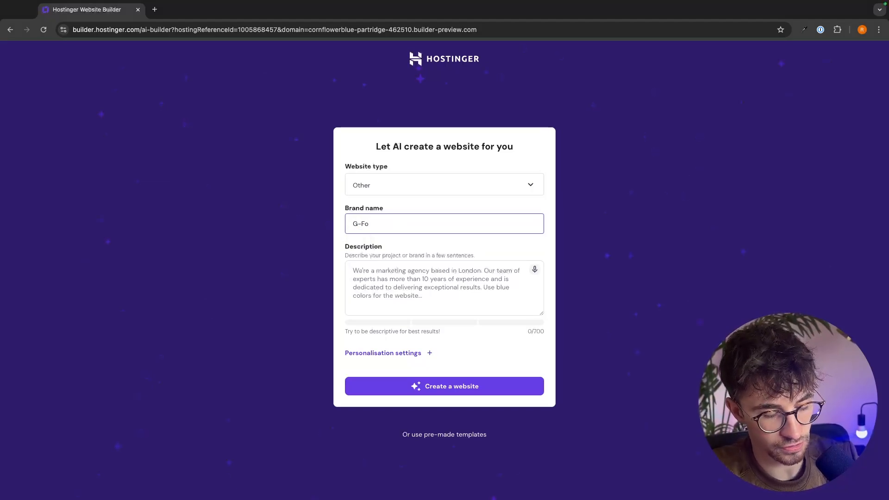
pyautogui.write('rce F')
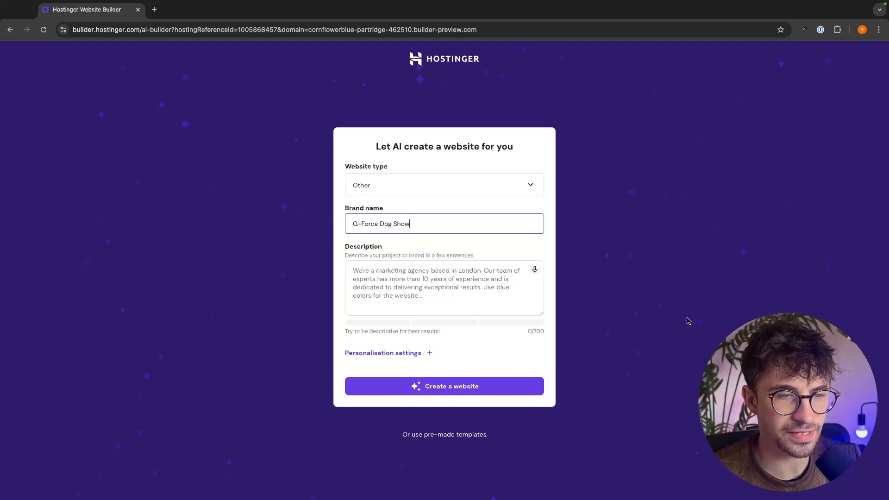
pyautogui.write('og Show')
# Describe the brand as "We are a dog show based in london where people can come to watch dog racing and tricks" and create the website.
pyautogui.click(439, 281)
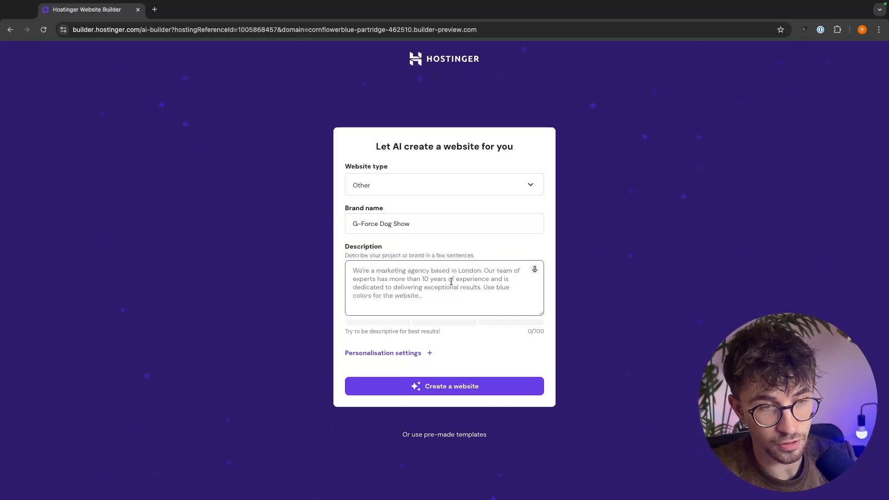
pyautogui.write('We are a dog show based in london where people can come to watch dog racing and tricks')
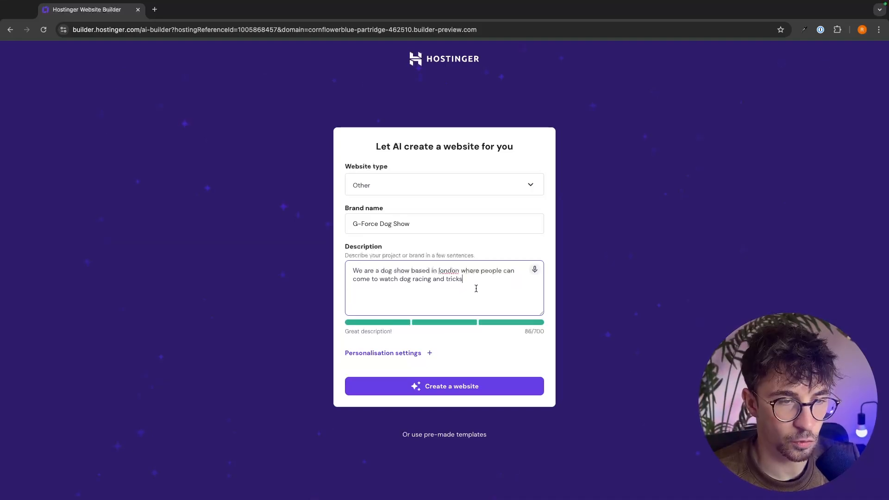
pyautogui.moveTo(476, 288); pyautogui.dragTo(361, 260)
pyautogui.click(442, 282)
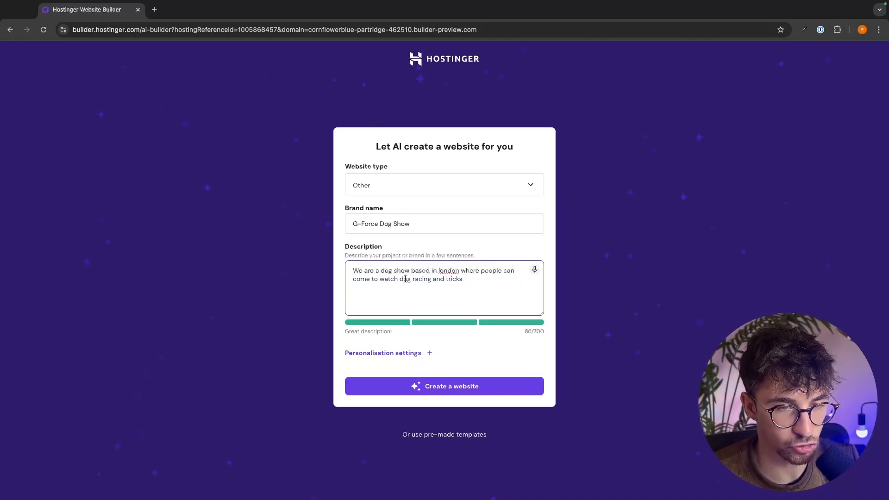
pyautogui.moveTo(469, 285); pyautogui.dragTo(332, 276)
pyautogui.click(456, 284)
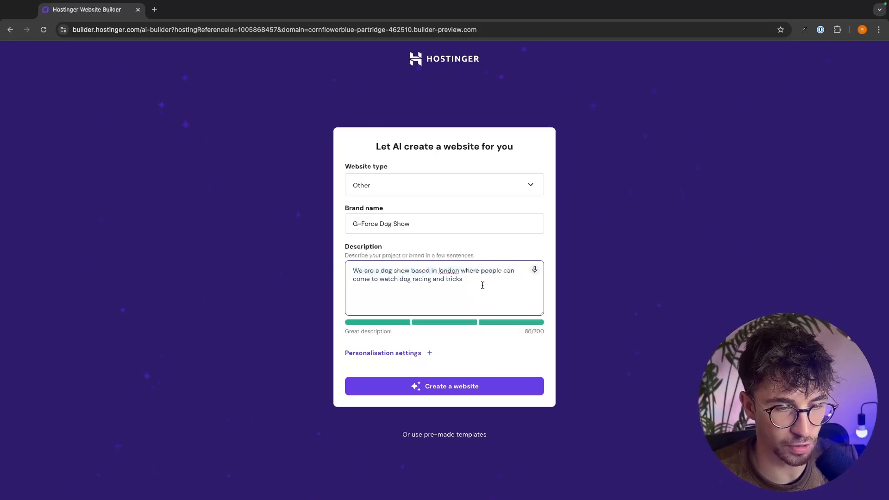
pyautogui.click(433, 386)
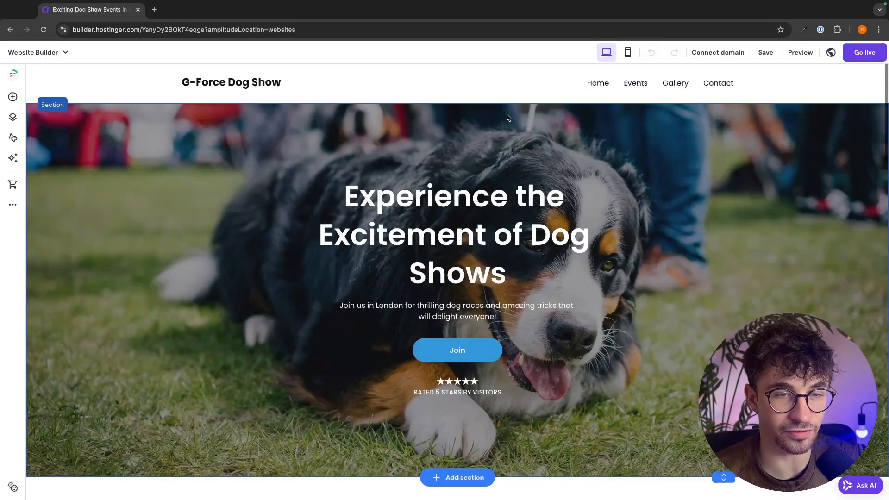
# Review the generated home page from the hero section through the event, location and testimonial sections to the footer.
pyautogui.scroll(-3, 678, 234)
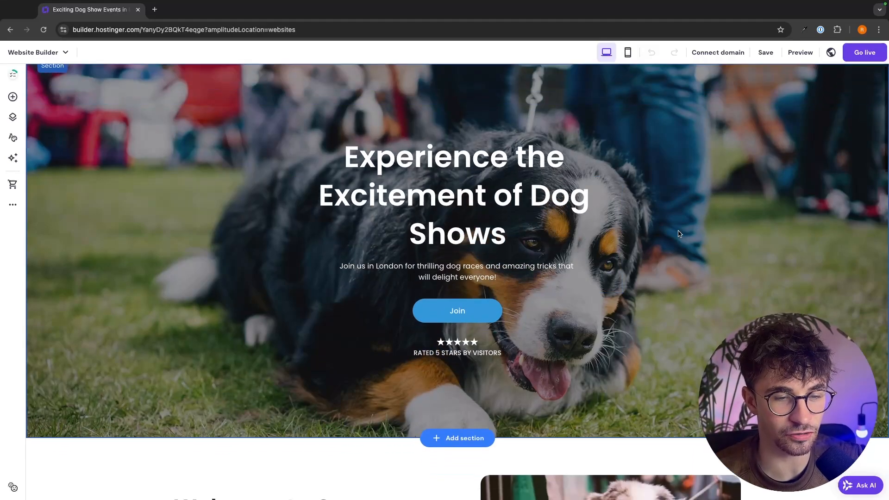
pyautogui.scroll(3, 678, 234)
pyautogui.scroll(-5, 678, 234)
pyautogui.scroll(-14, 678, 234)
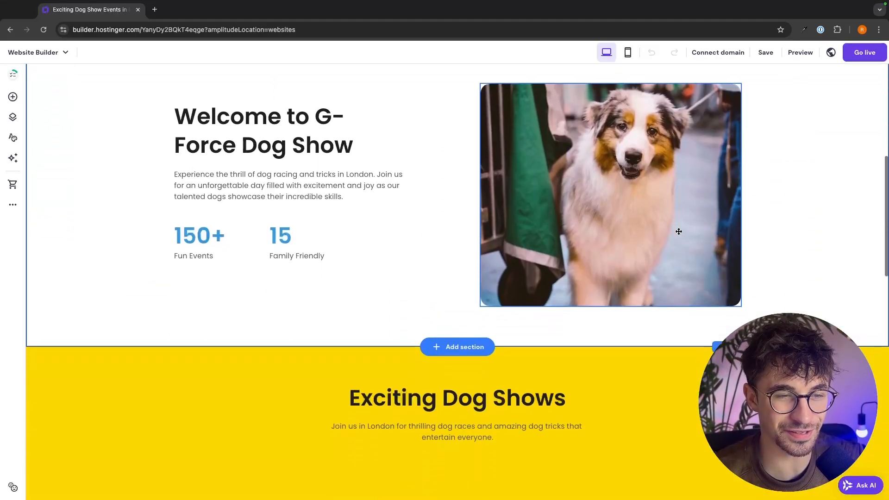
pyautogui.scroll(-3, 679, 232)
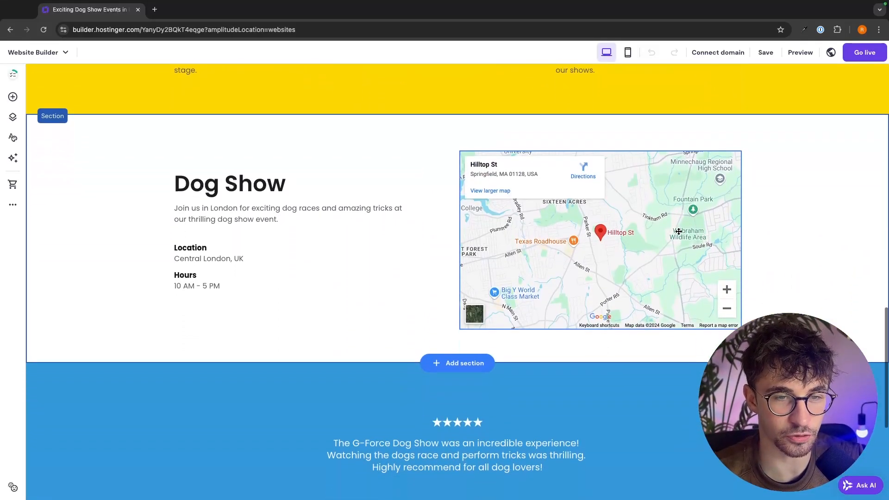
pyautogui.scroll(13, 744, 172)
pyautogui.scroll(8, 744, 172)
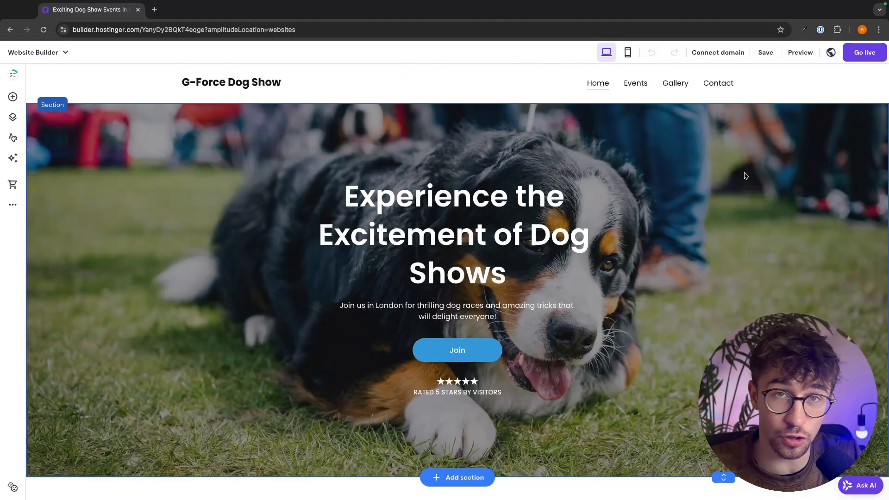
pyautogui.scroll(-20, 746, 176)
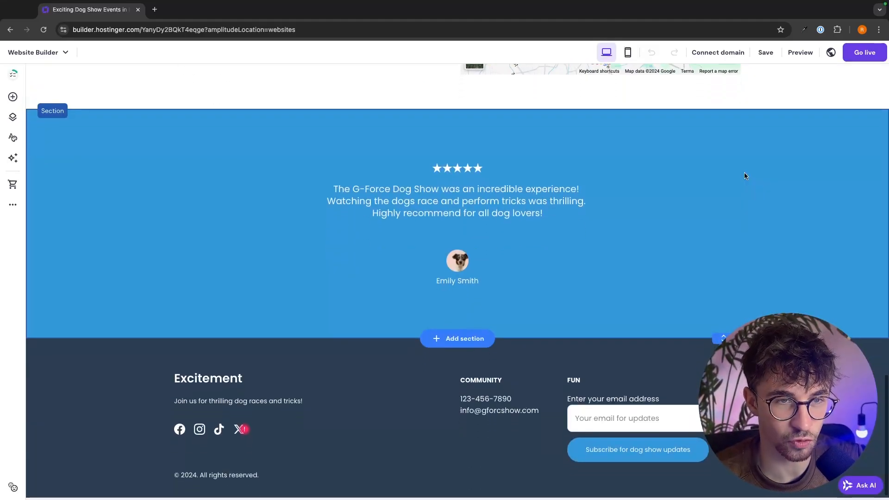
pyautogui.scroll(6, 745, 176)
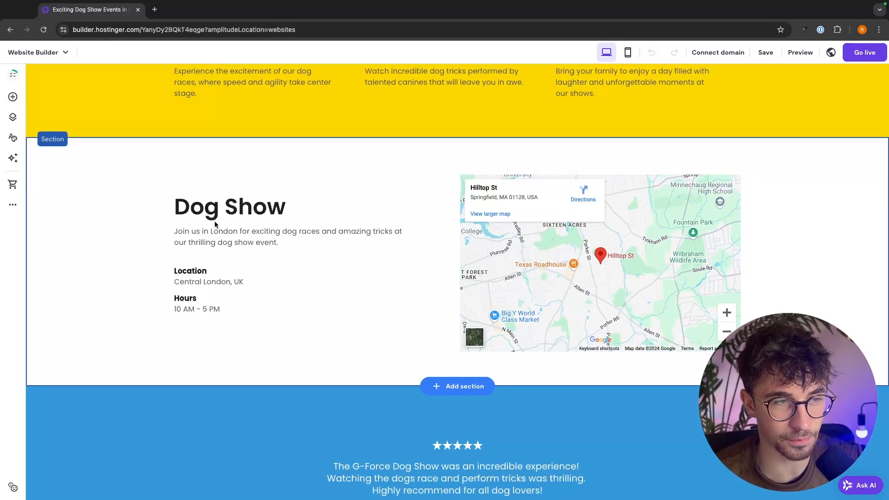
pyautogui.scroll(4, 327, 255)
pyautogui.scroll(-10, 473, 257)
pyautogui.scroll(9, 549, 182)
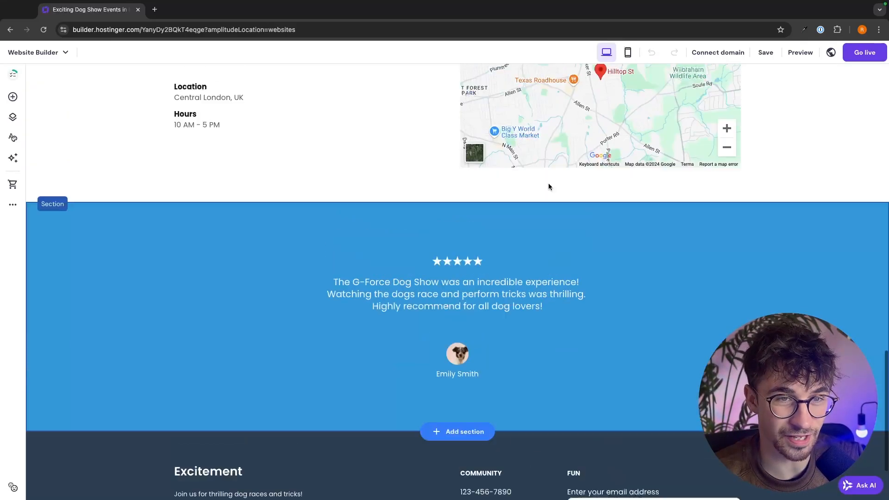
pyautogui.scroll(15, 548, 184)
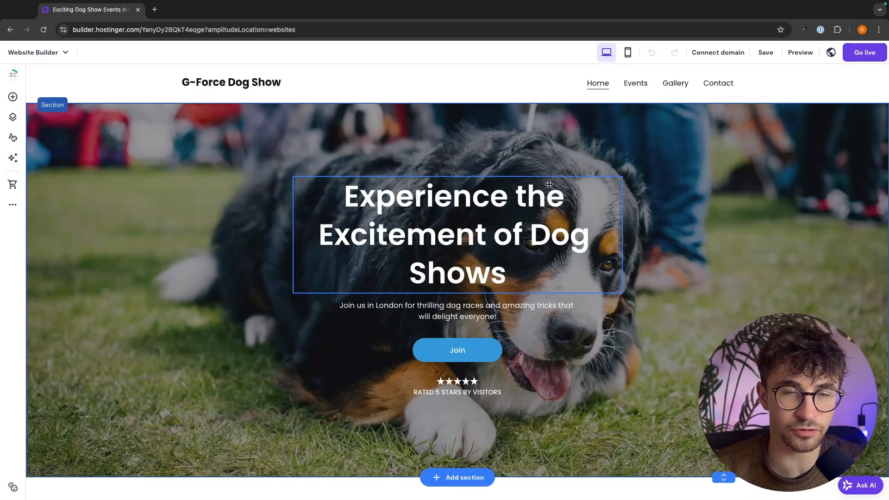
pyautogui.scroll(-20, 549, 185)
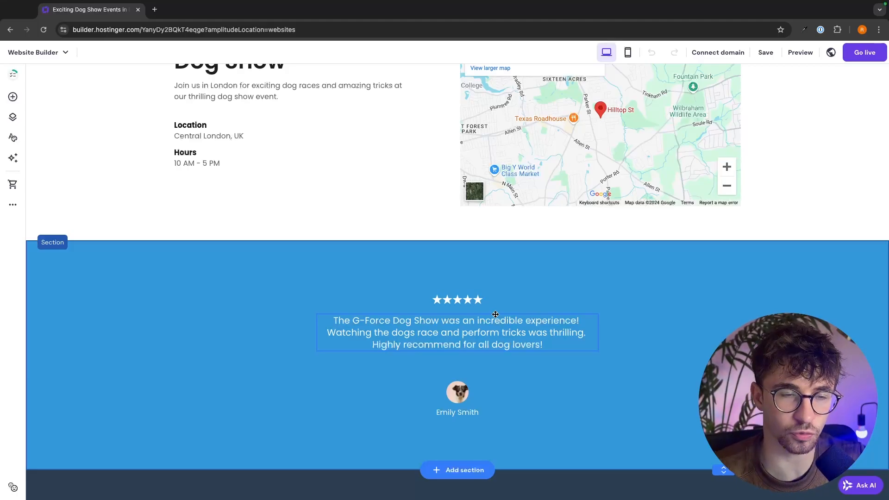
pyautogui.scroll(20, 495, 314)
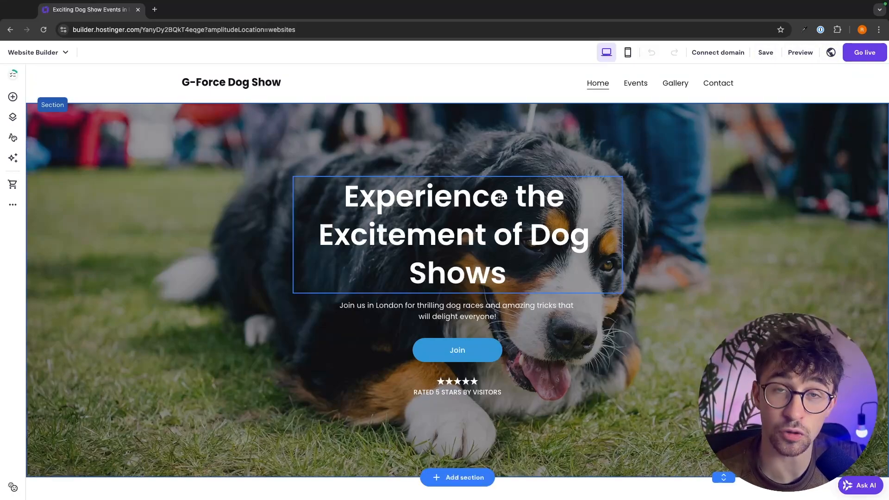
pyautogui.scroll(-1, 209, 173)
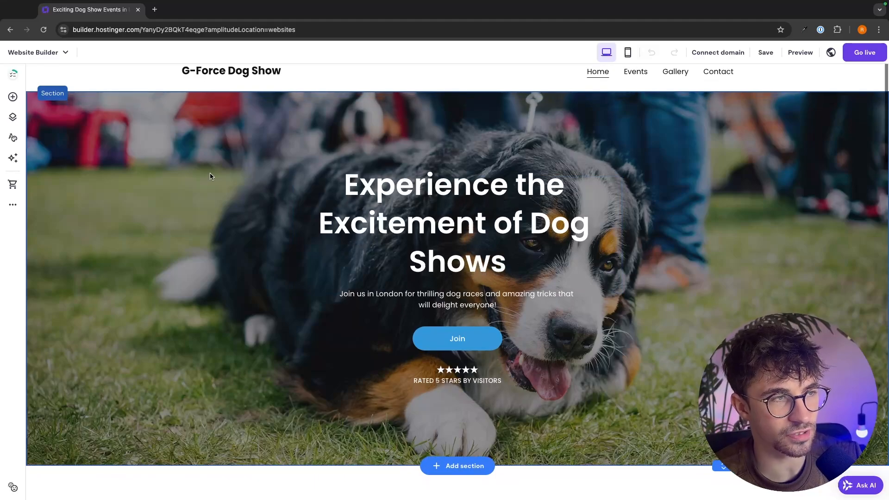
pyautogui.scroll(-2, 189, 101)
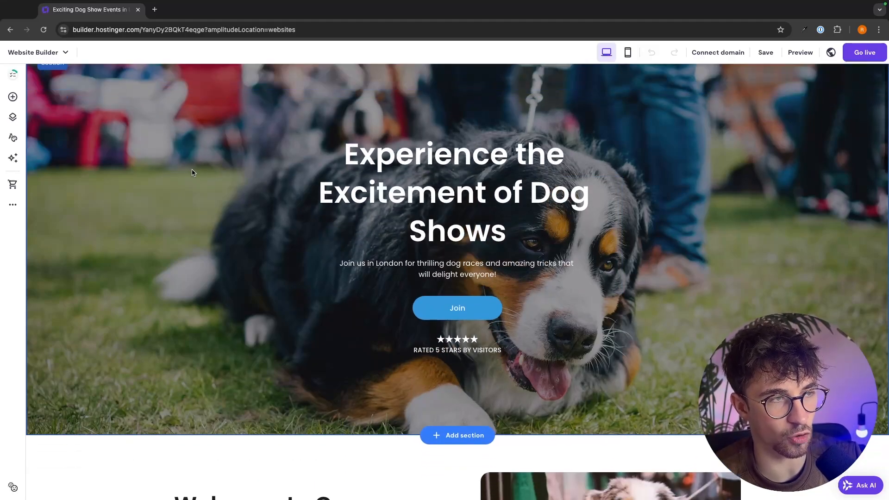
pyautogui.scroll(3, 193, 171)
pyautogui.scroll(-10, 174, 150)
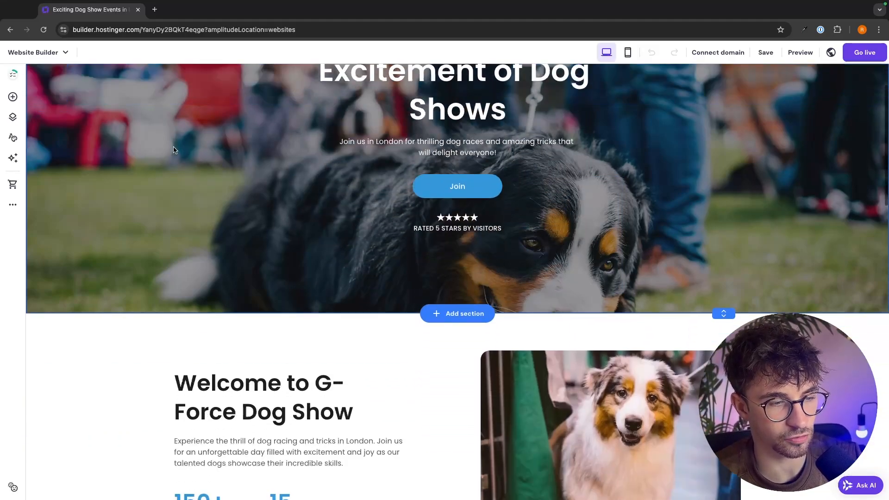
pyautogui.scroll(-4, 99, 355)
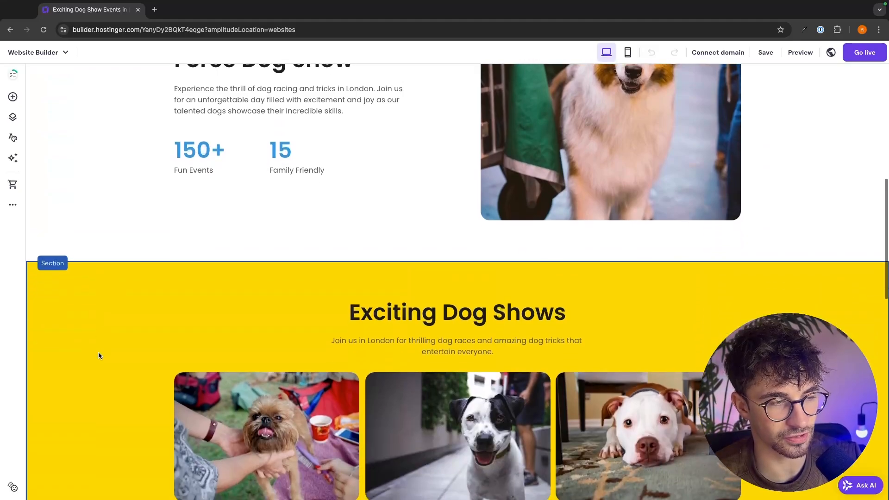
pyautogui.scroll(14, 99, 355)
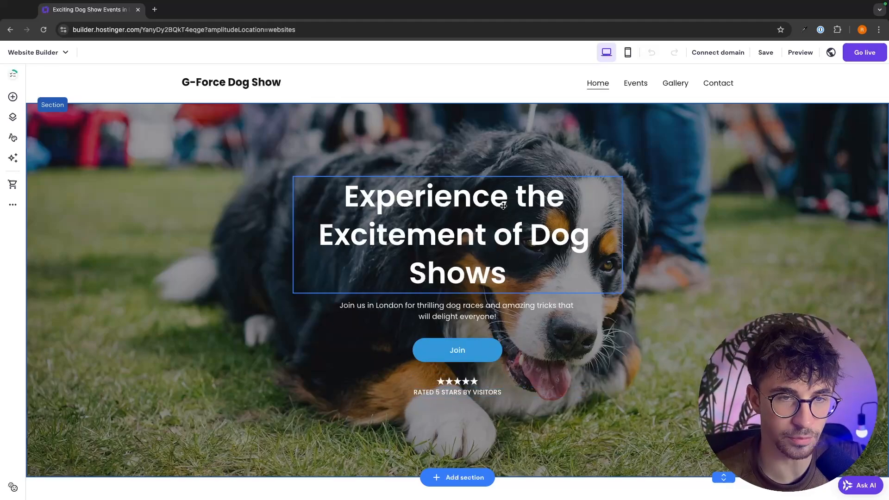
# Move the hero section's heading, subtitle, Join button and star rating slightly upward.
pyautogui.moveTo(538, 206)
pyautogui.mouseDown()
pyautogui.moveTo(477, 169)
pyautogui.moveTo(428, 162)
pyautogui.moveTo(625, 186)
pyautogui.moveTo(530, 193)
pyautogui.moveTo(537, 195)
pyautogui.mouseUp()
pyautogui.moveTo(466, 308); pyautogui.dragTo(466, 289)
pyautogui.moveTo(466, 347); pyautogui.dragTo(465, 322)
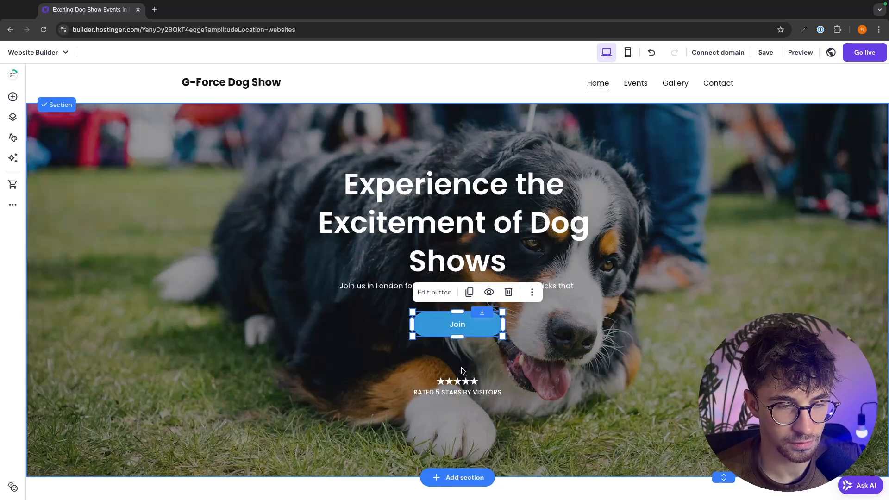
pyautogui.moveTo(448, 362); pyautogui.dragTo(476, 379)
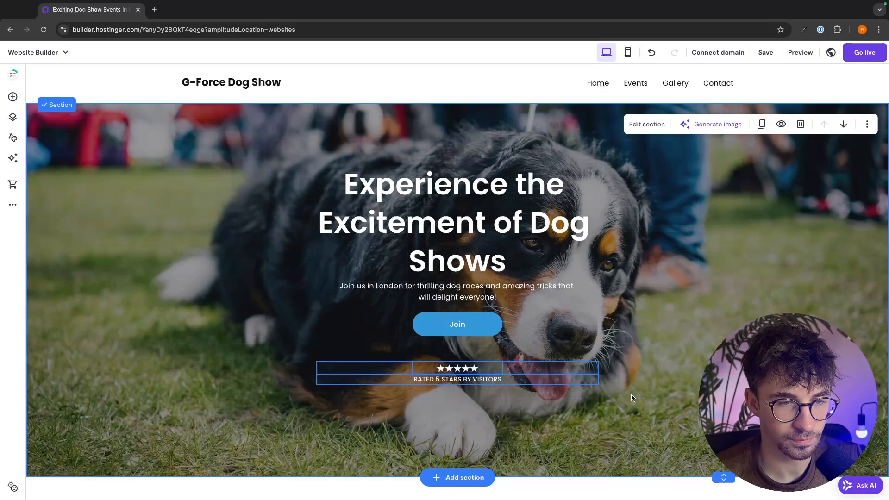
# Replace the hero section's heading text with "G-Force Dog Show, London".
pyautogui.doubleClick(468, 219)
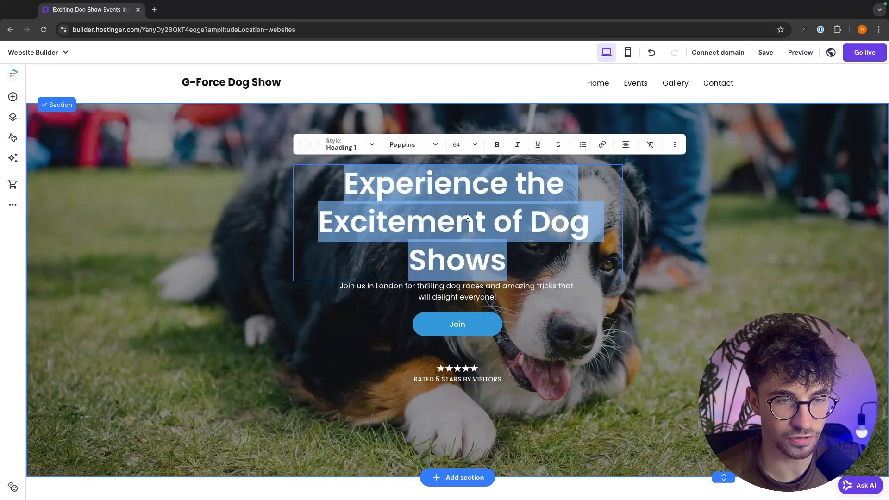
pyautogui.write('g-f')
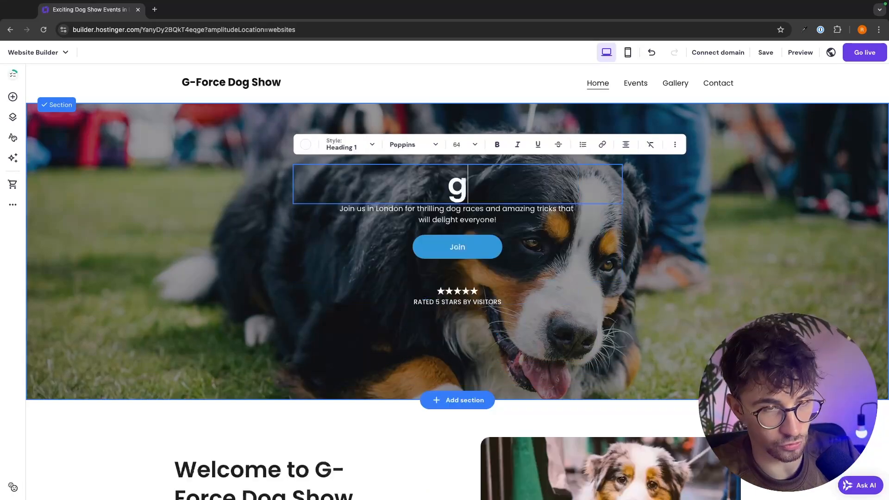
pyautogui.press('BackSpace')
pyautogui.press('BackSpace')
pyautogui.press('BackSpace')
pyautogui.press('BackSpace')
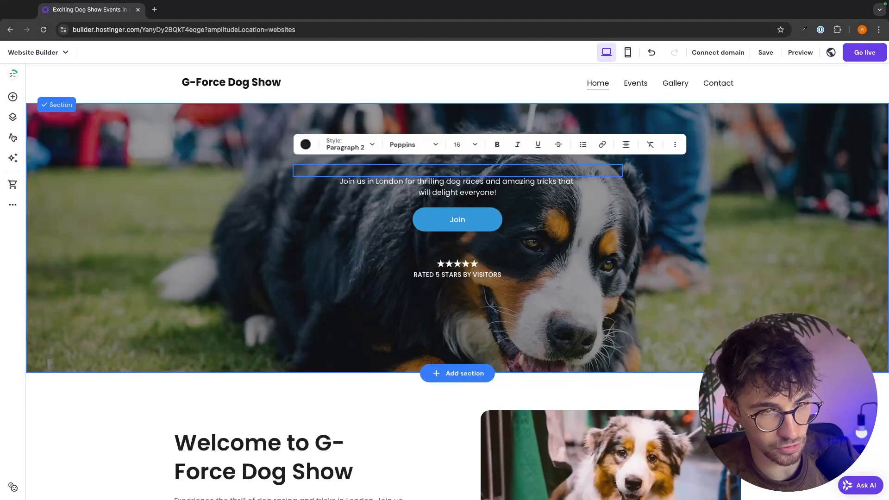
pyautogui.write('G-Force D')
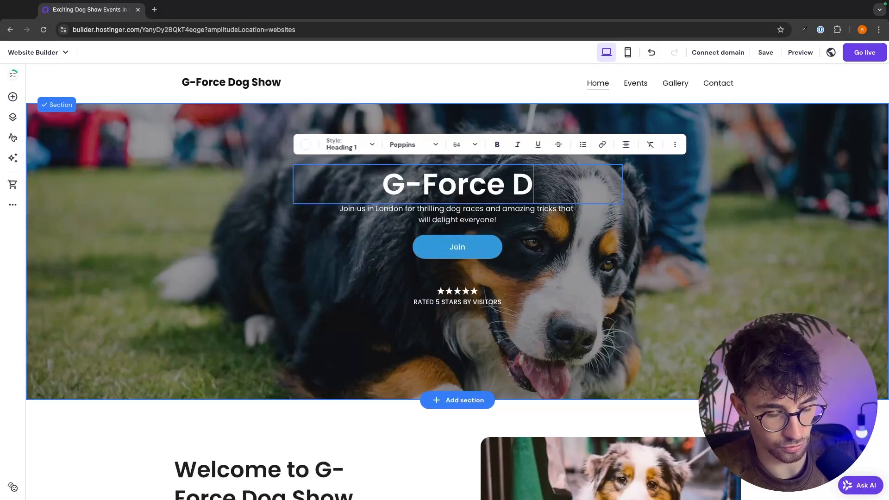
pyautogui.write('og Show, Lo')
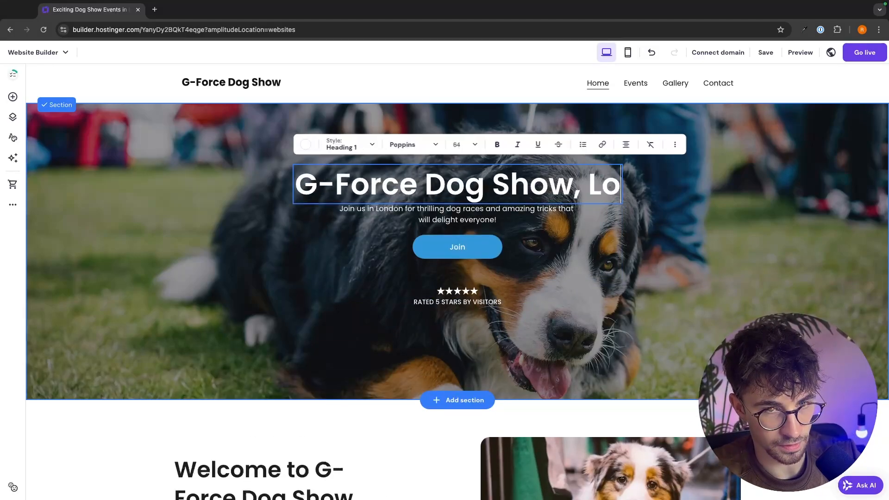
pyautogui.write('ndon')
pyautogui.press('Escape')
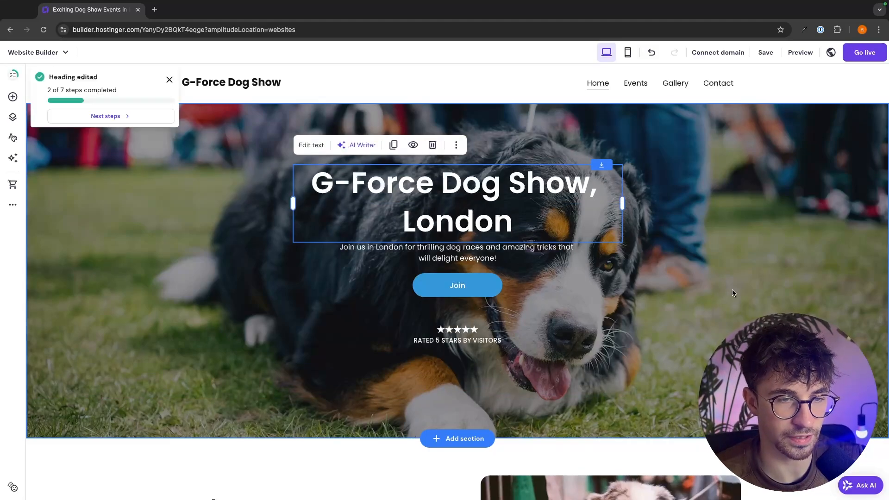
# Open the hero section's subtitle for text editing and select its wording.
pyautogui.click(434, 252)
pyautogui.doubleClick(435, 256)
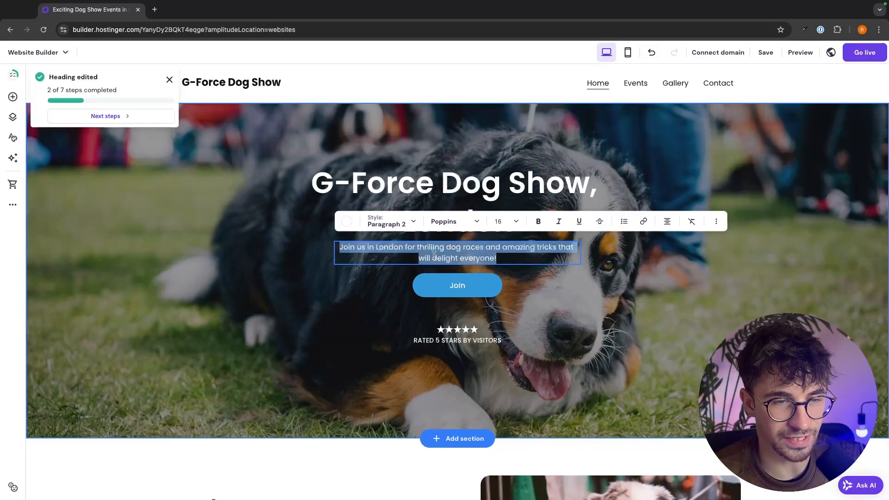
pyautogui.moveTo(500, 263); pyautogui.dragTo(365, 247)
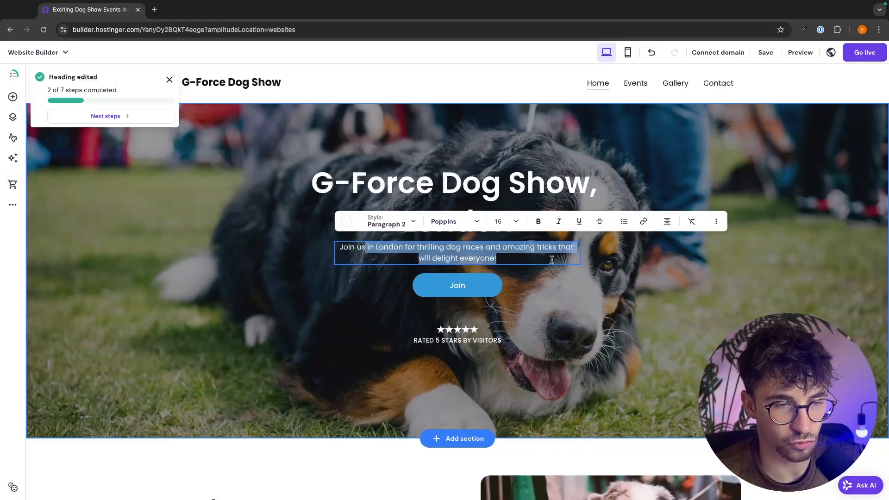
pyautogui.click(671, 241)
pyautogui.scroll(-1, 672, 240)
pyautogui.click(672, 239)
pyautogui.scroll(-1, 674, 238)
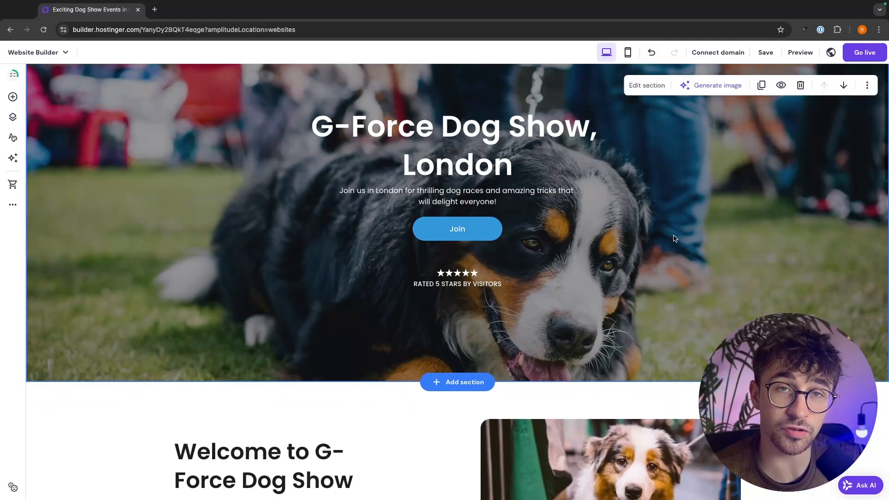
pyautogui.scroll(-1, 674, 238)
pyautogui.scroll(2, 459, 222)
# Set the hero section's Join button to link to a Section.
pyautogui.click(461, 264)
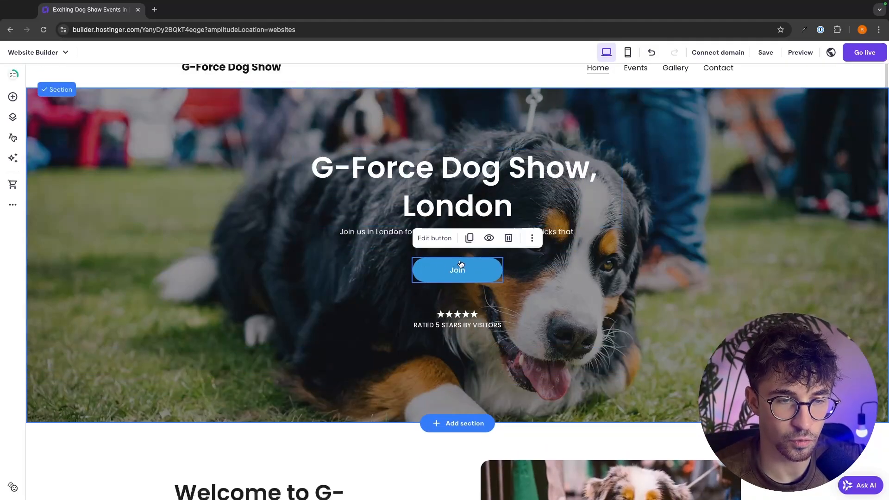
pyautogui.click(432, 241)
pyautogui.scroll(-3, 595, 361)
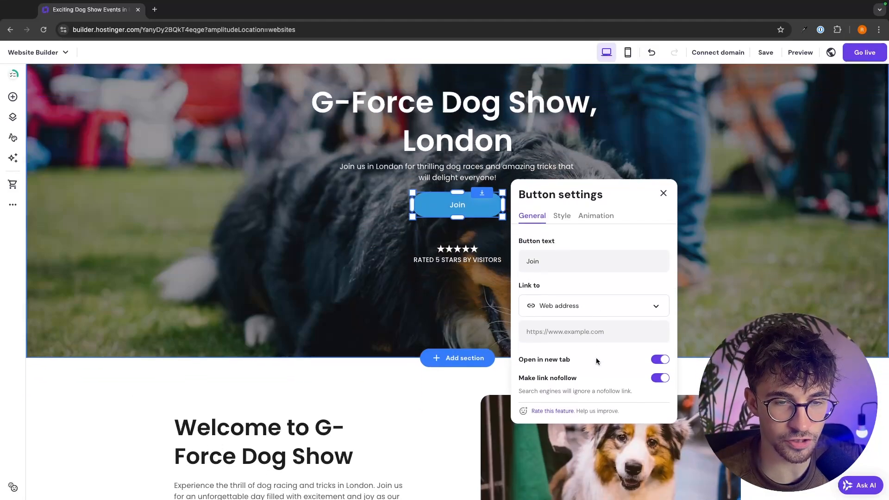
pyautogui.scroll(1, 602, 324)
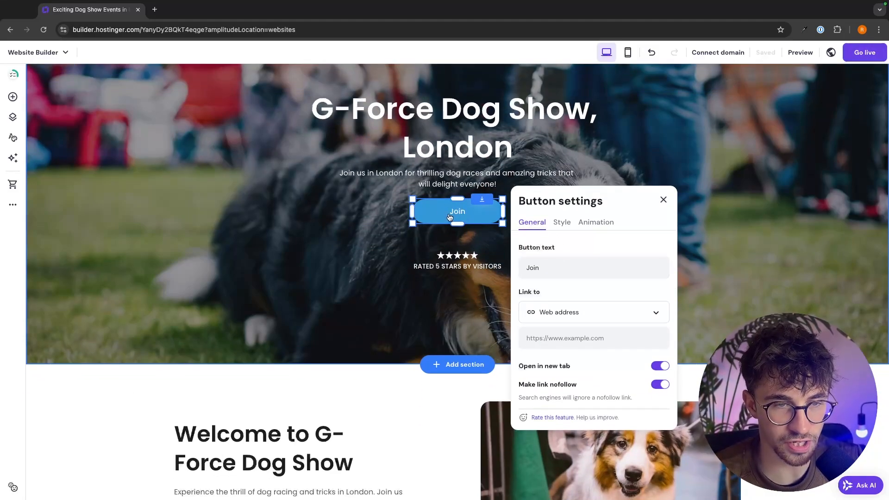
pyautogui.scroll(-1, 556, 315)
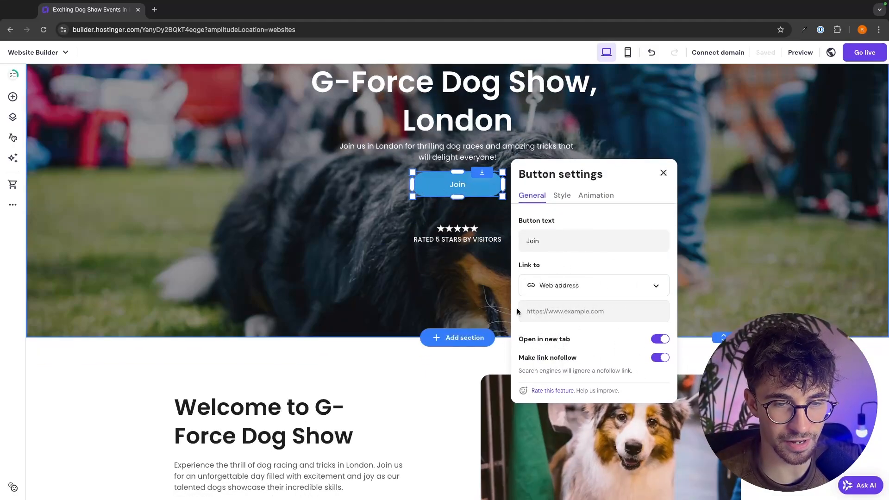
pyautogui.click(584, 285)
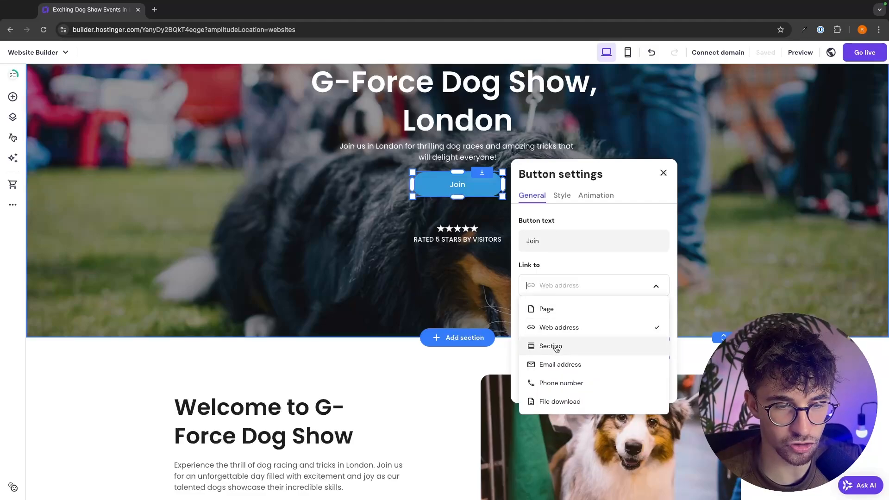
pyautogui.click(573, 346)
pyautogui.scroll(2, 585, 313)
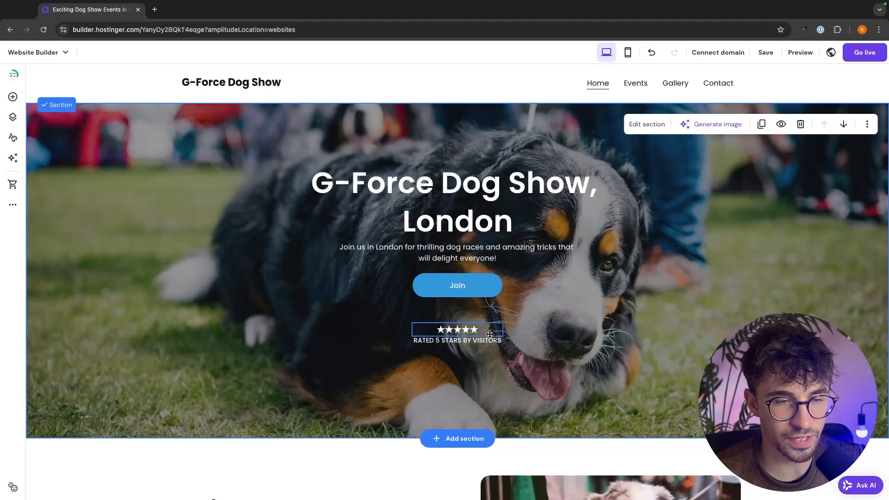
pyautogui.click(368, 338)
pyautogui.click(234, 358)
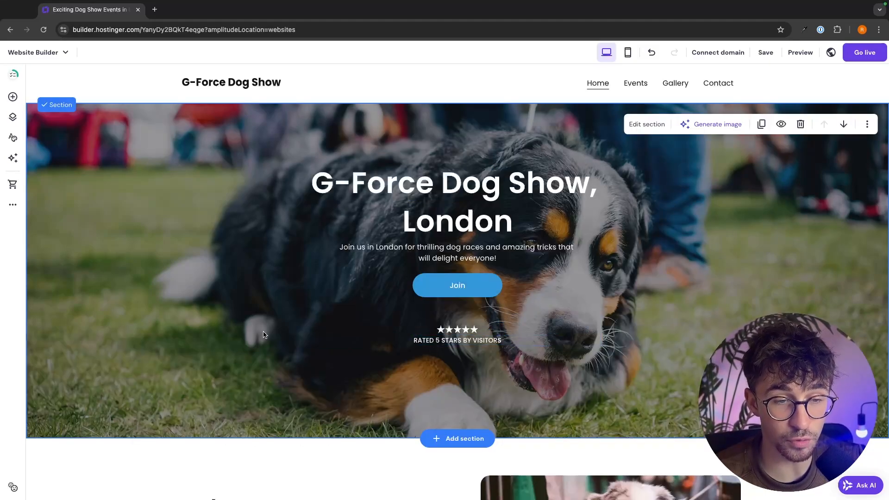
# Delete the five-star rating and the "Rated 5 stars by visitors" text from the hero section.
pyautogui.click(472, 332)
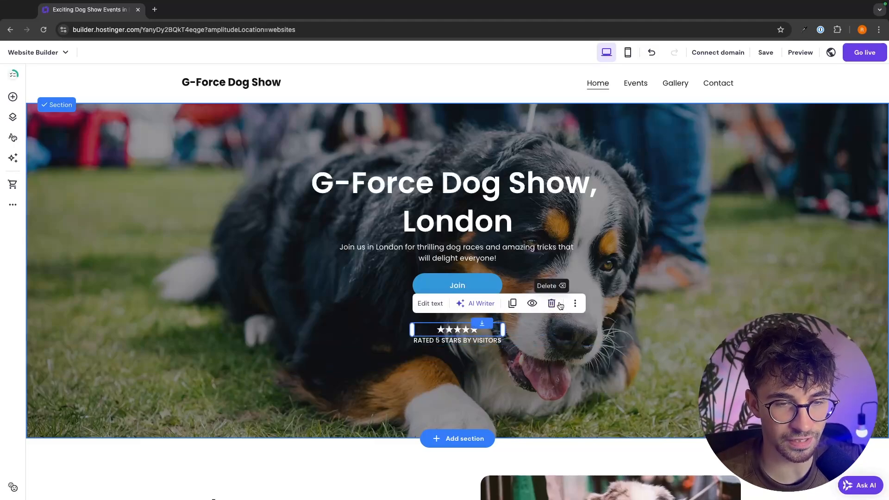
pyautogui.click(551, 304)
pyautogui.click(470, 338)
pyautogui.click(457, 316)
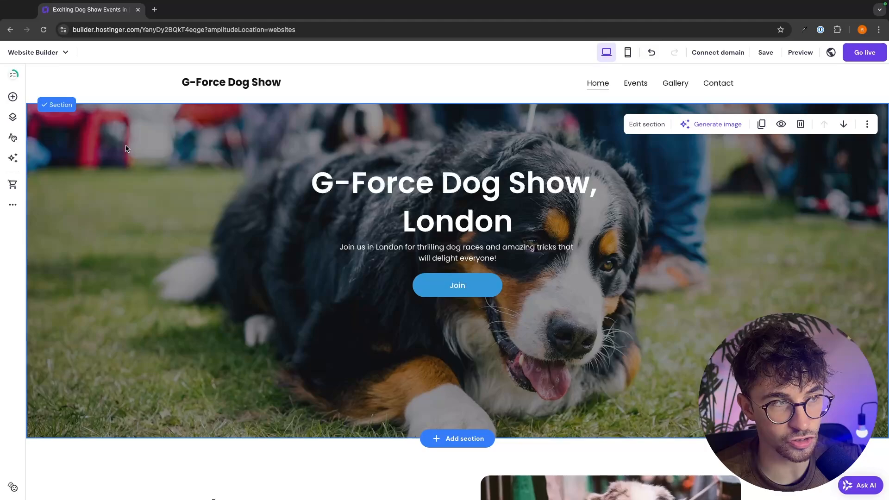
# Add a video element to the hero section directly below the Join button.
pyautogui.click(14, 99)
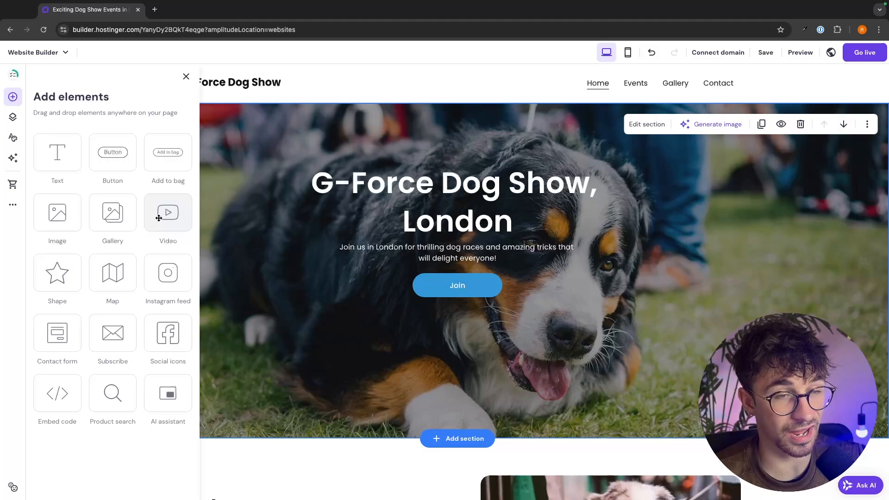
pyautogui.moveTo(159, 218); pyautogui.dragTo(433, 329)
pyautogui.click(658, 310)
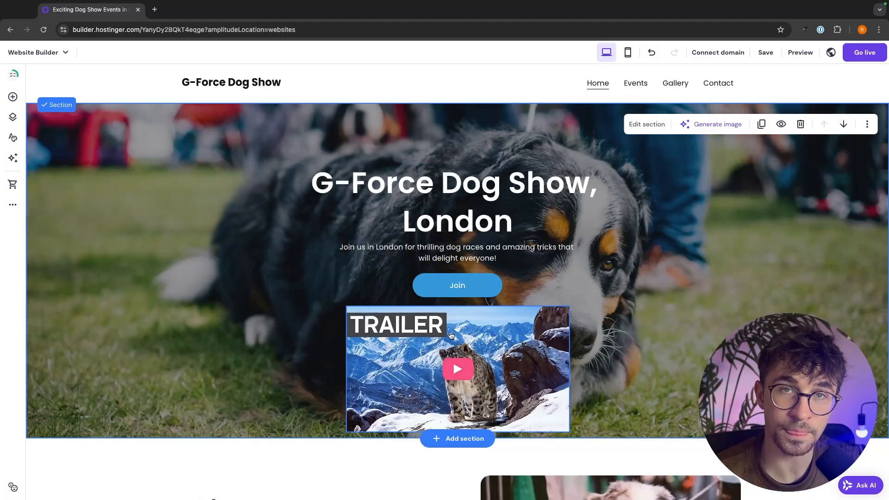
# Look at the video element's settings and delete the video from the hero section.
pyautogui.click(456, 334)
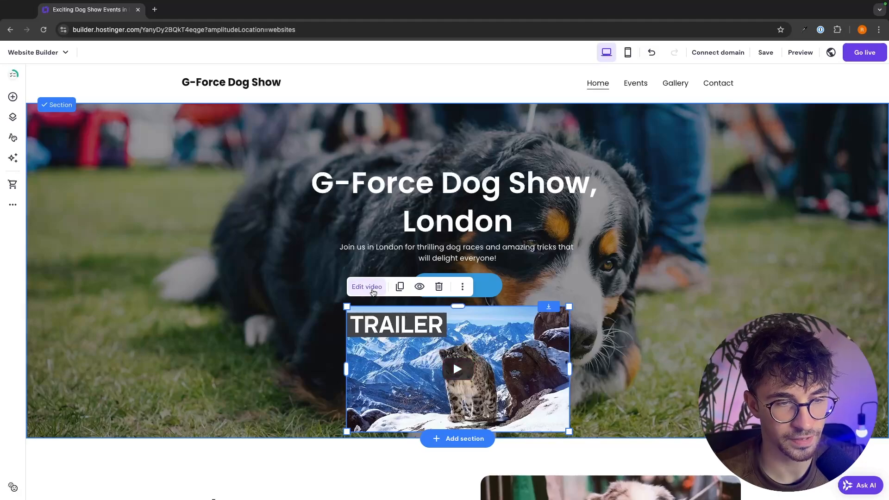
pyautogui.click(369, 287)
pyautogui.moveTo(592, 224); pyautogui.dragTo(773, 227)
pyautogui.click(731, 156)
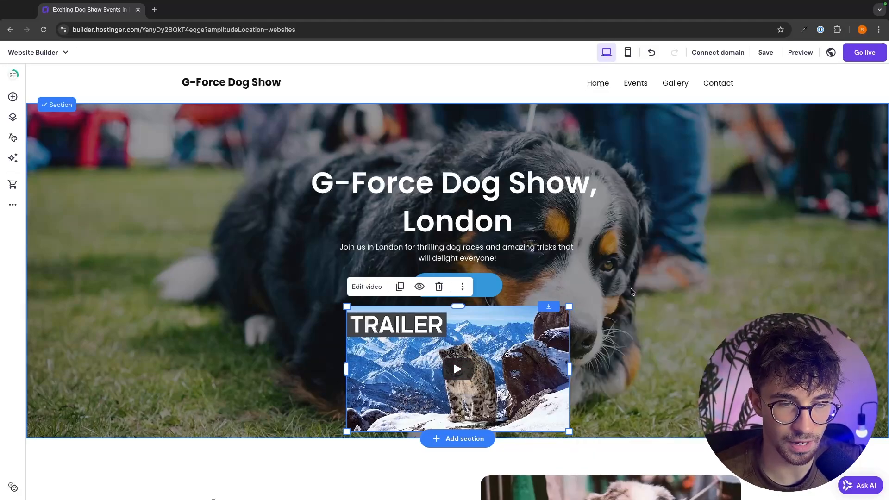
pyautogui.click(458, 287)
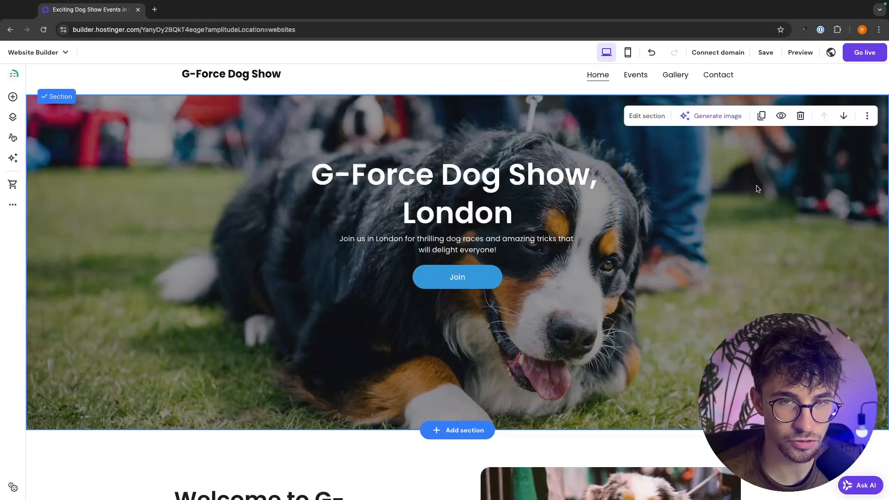
# Try the Color and Video background types for the hero section and return to the Image background.
pyautogui.click(655, 117)
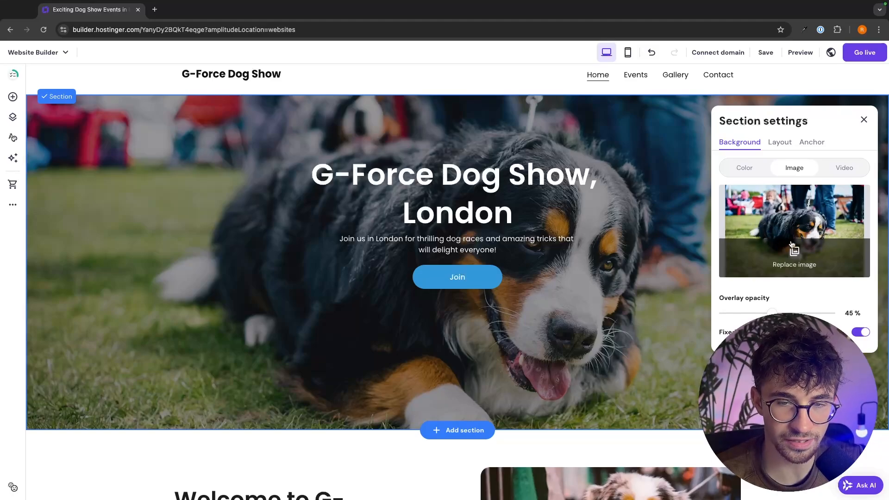
pyautogui.click(749, 175)
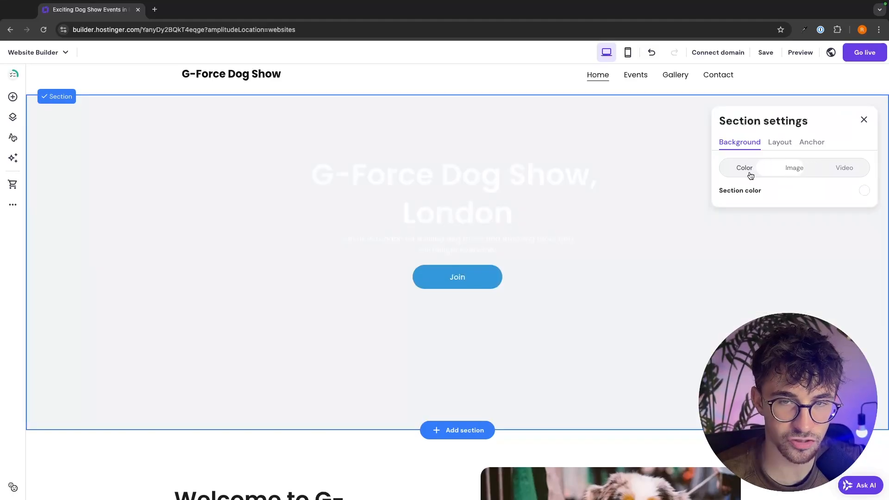
pyautogui.click(793, 175)
pyautogui.click(845, 173)
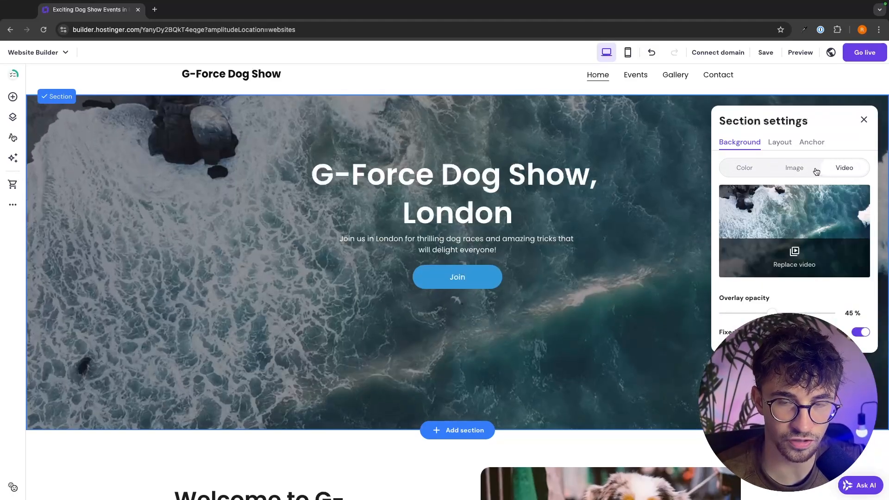
pyautogui.click(805, 171)
pyautogui.click(713, 308)
# Examine the heading's text formatting and the dog picture's image settings in the Welcome section.
pyautogui.scroll(-2, 713, 308)
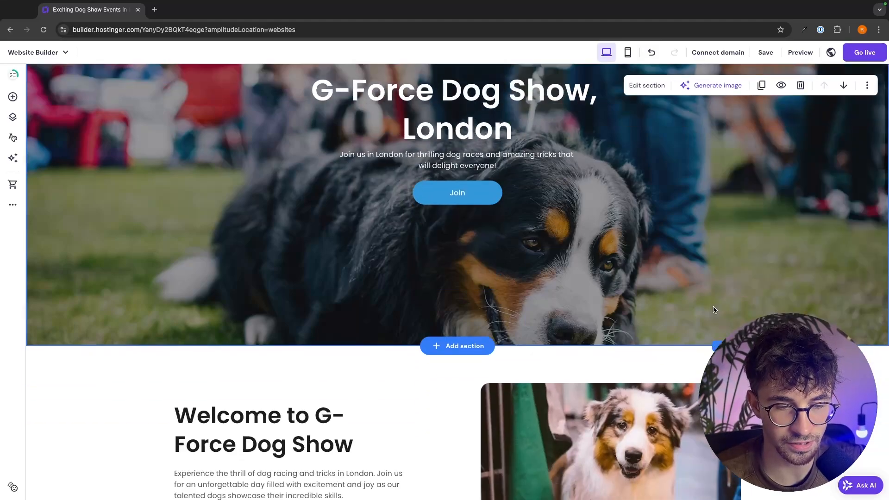
pyautogui.scroll(-4, 713, 310)
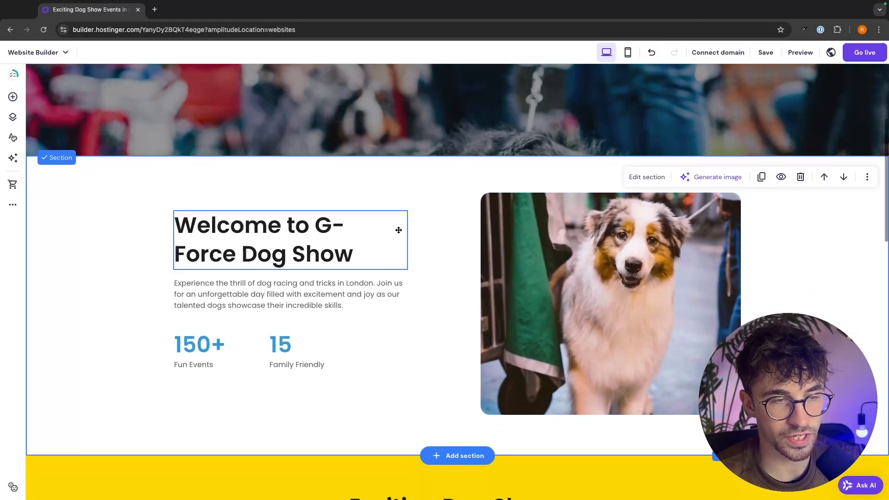
pyautogui.scroll(-1, 399, 230)
pyautogui.doubleClick(279, 204)
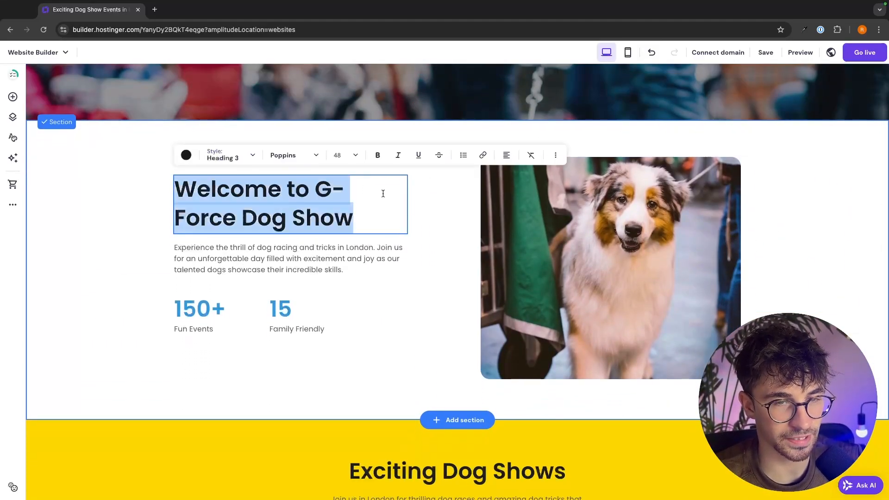
pyautogui.click(563, 246)
pyautogui.click(501, 136)
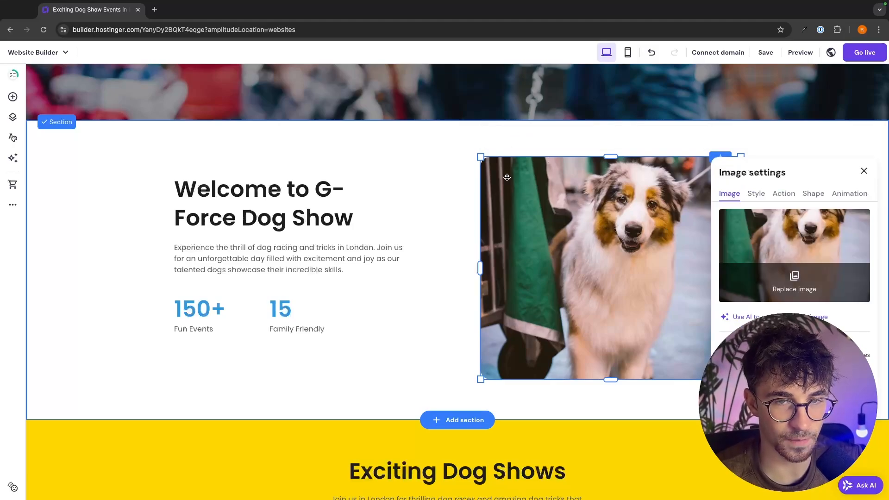
pyautogui.click(333, 310)
pyautogui.click(394, 334)
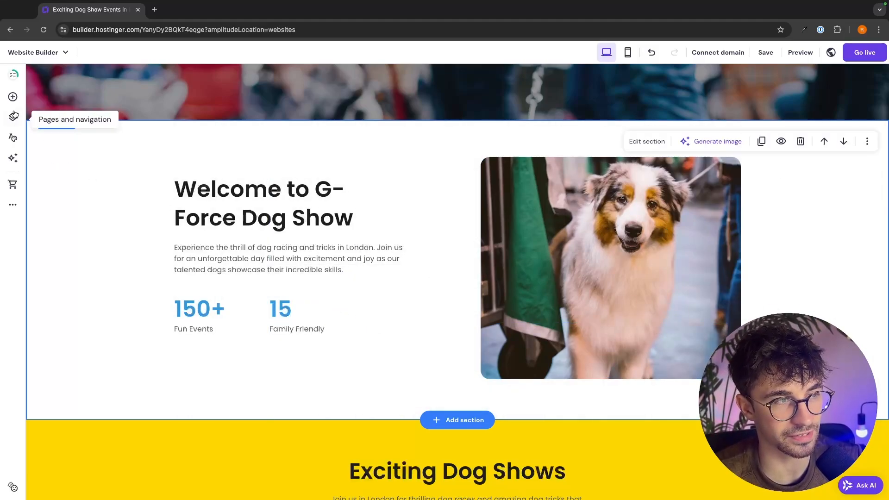
# Delete the Dog Show section containing the location, hours and map.
pyautogui.scroll(-1, 238, 280)
pyautogui.scroll(-8, 238, 276)
pyautogui.scroll(8, 239, 276)
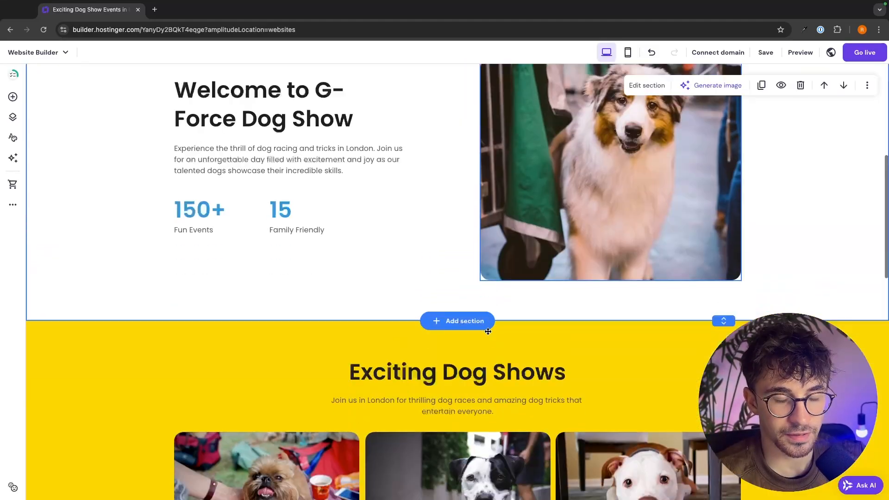
pyautogui.scroll(-7, 488, 330)
pyautogui.scroll(-2, 487, 334)
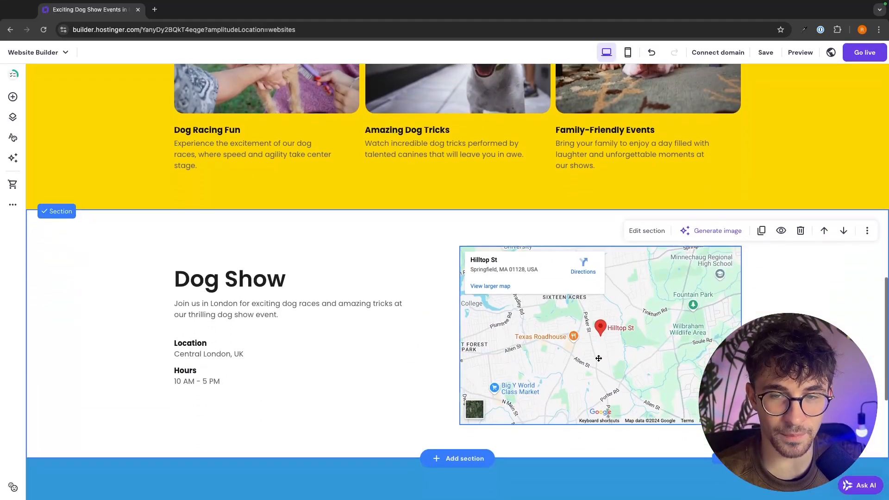
pyautogui.click(801, 232)
pyautogui.scroll(10, 827, 320)
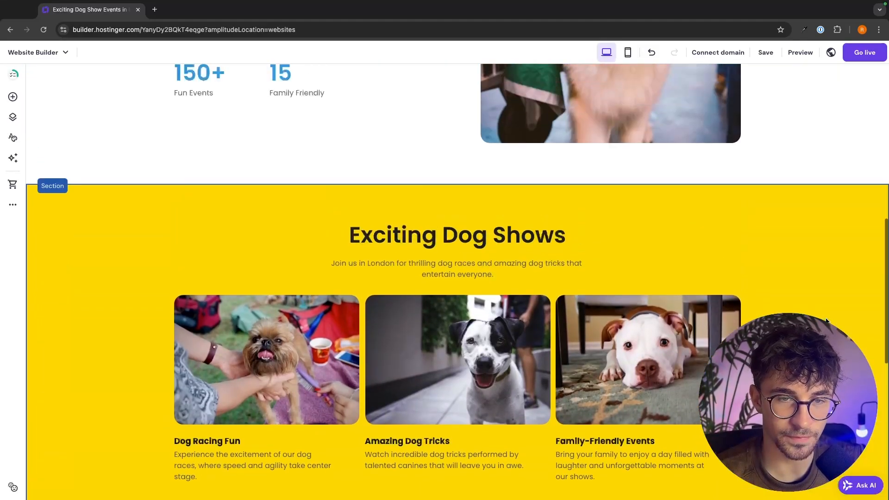
pyautogui.scroll(-12, 828, 320)
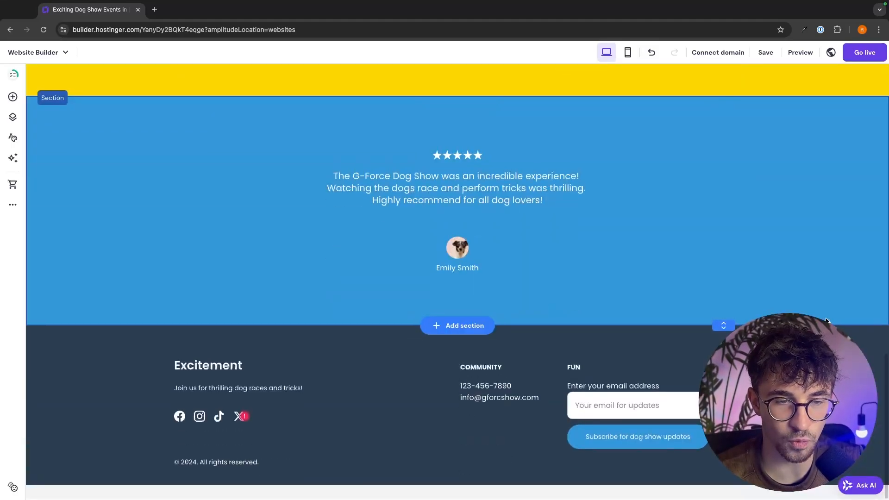
# Add the map section with the "Our office" heading, description, address and hours between the Exciting Dog Shows and testimonial sections.
pyautogui.scroll(4, 827, 320)
pyautogui.scroll(1, 827, 319)
pyautogui.scroll(-1, 841, 265)
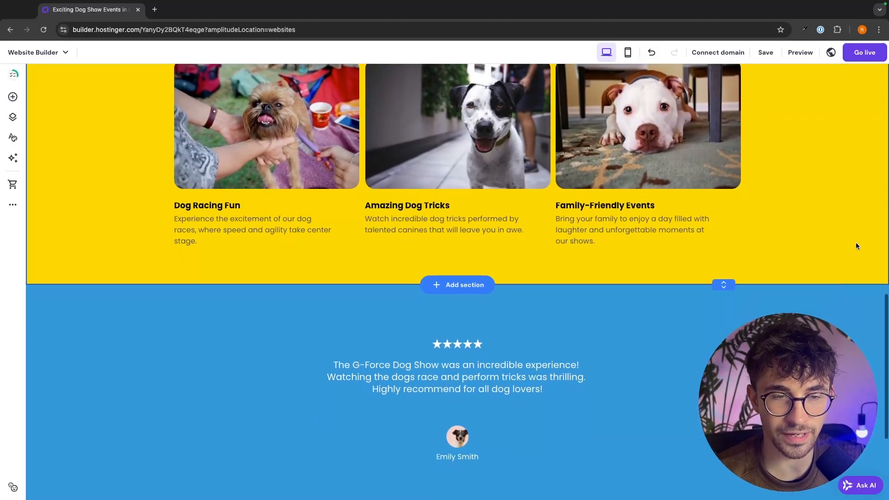
pyautogui.scroll(2, 456, 284)
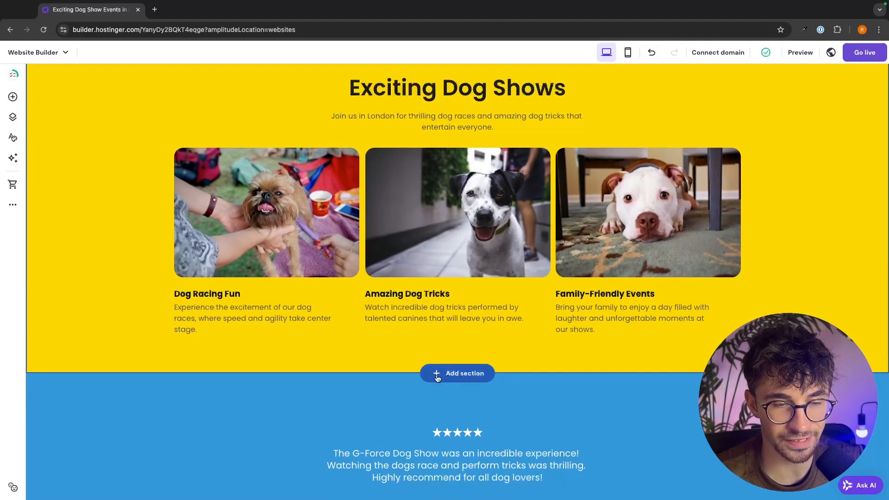
pyautogui.scroll(-1, 137, 306)
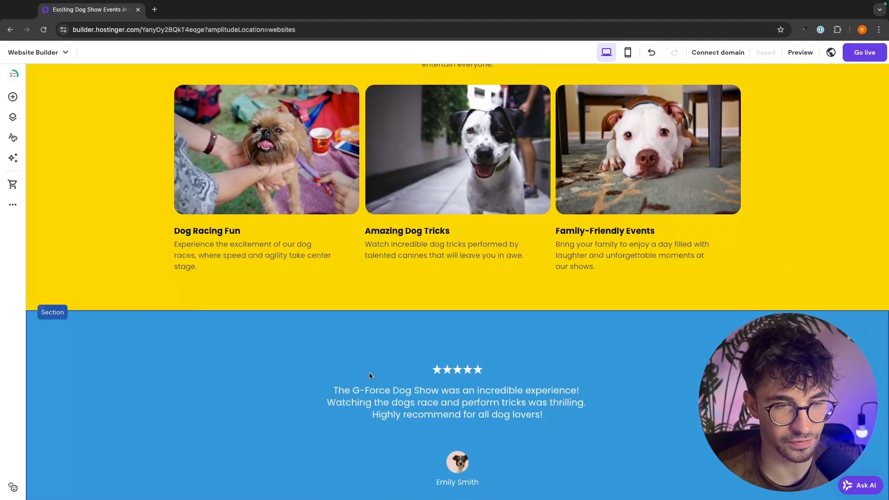
pyautogui.click(463, 312)
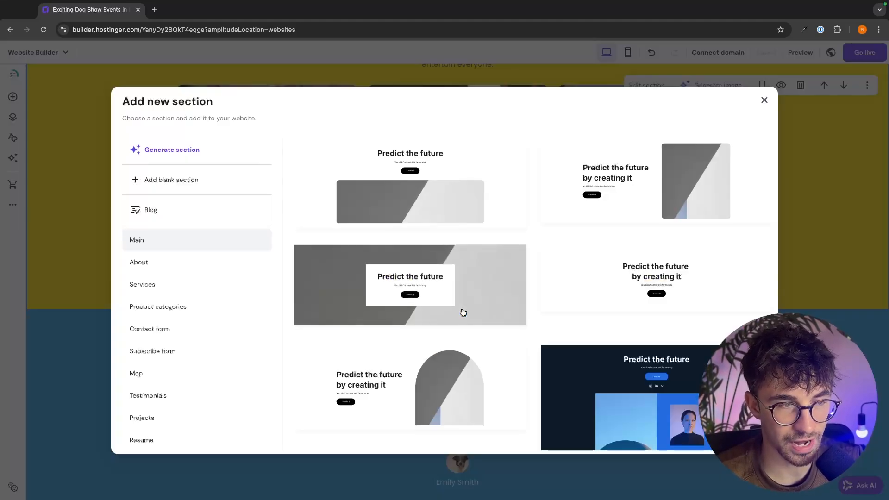
pyautogui.click(160, 379)
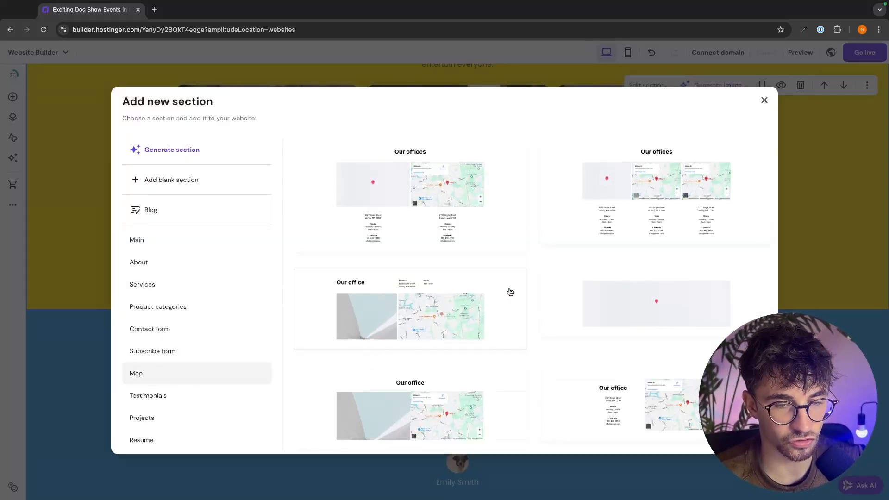
pyautogui.scroll(-2, 554, 285)
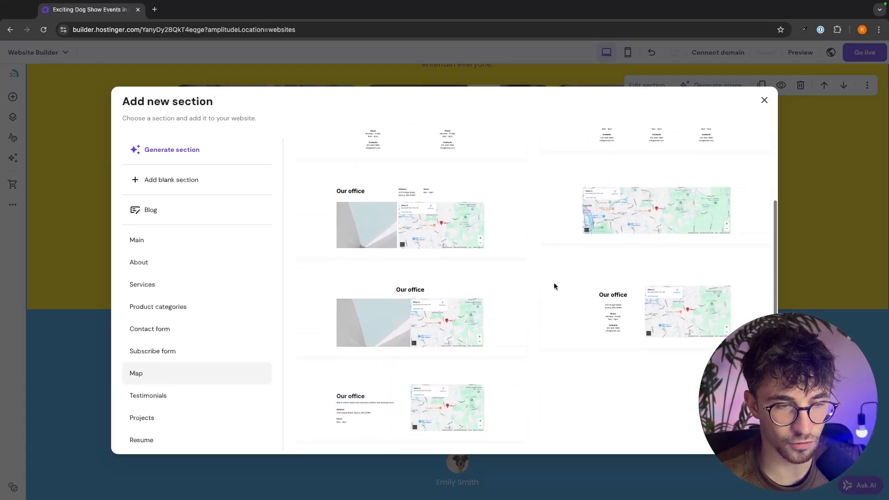
pyautogui.click(377, 399)
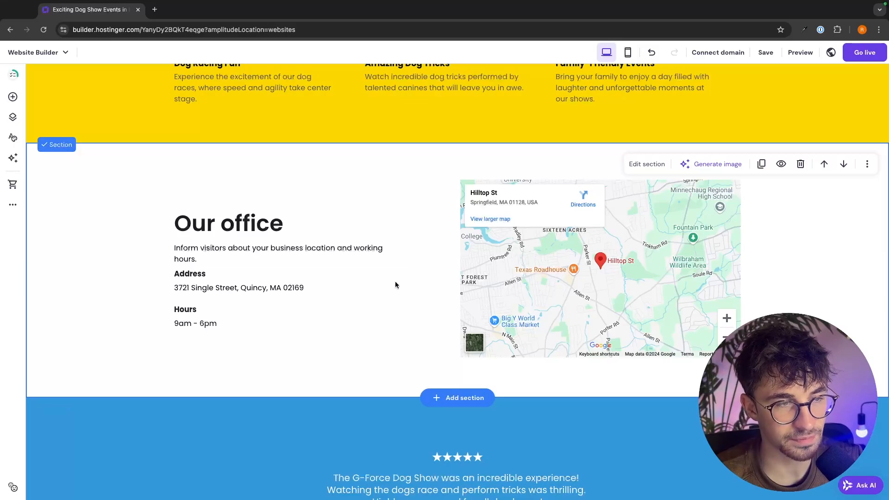
# Change the new map section's heading to "Where are we?".
pyautogui.doubleClick(287, 229)
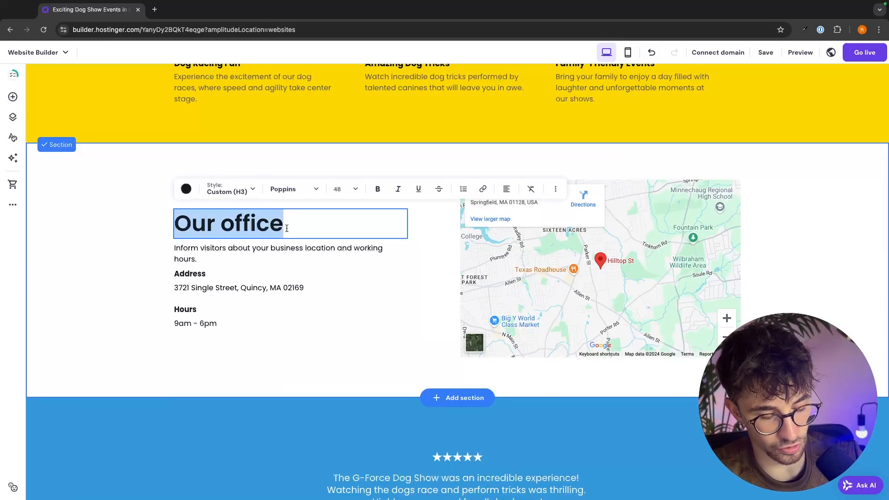
pyautogui.write('Where aa')
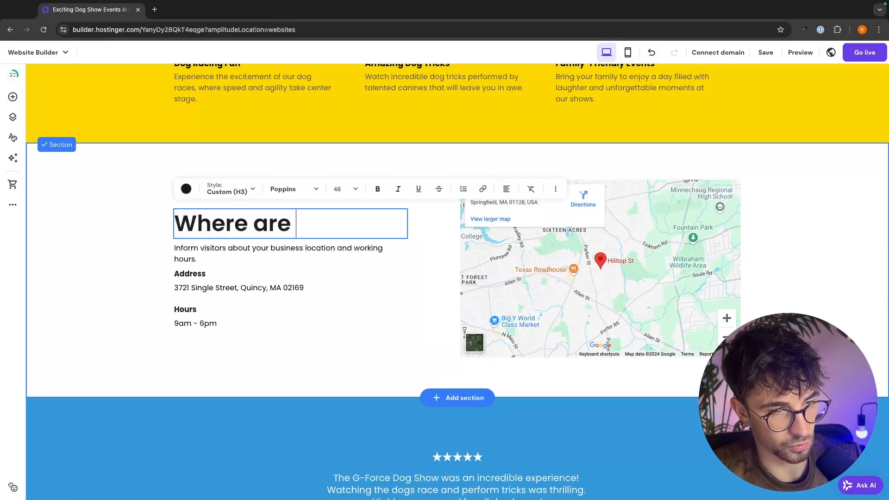
# Set the map's address to "The shard london" and close the map settings.
pyautogui.click(580, 275)
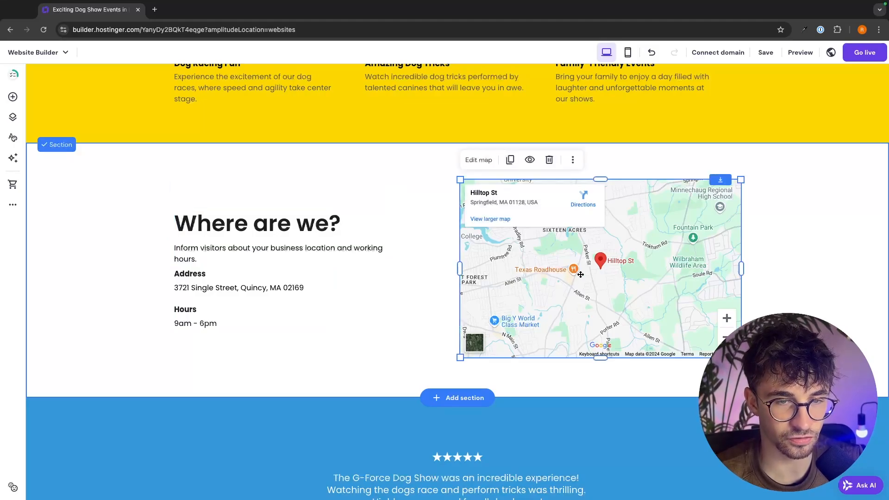
pyautogui.click(486, 163)
pyautogui.moveTo(843, 262); pyautogui.dragTo(775, 261)
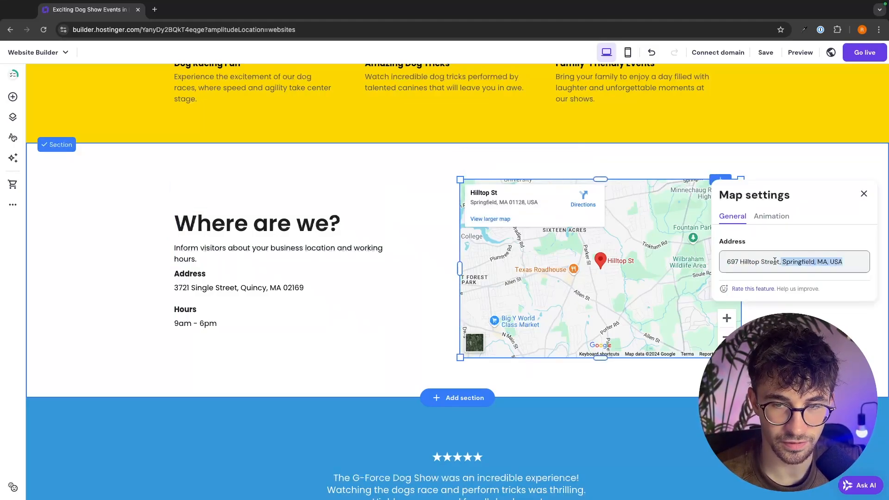
pyautogui.write('L')
pyautogui.press('BackSpace')
pyautogui.press('BackSpace')
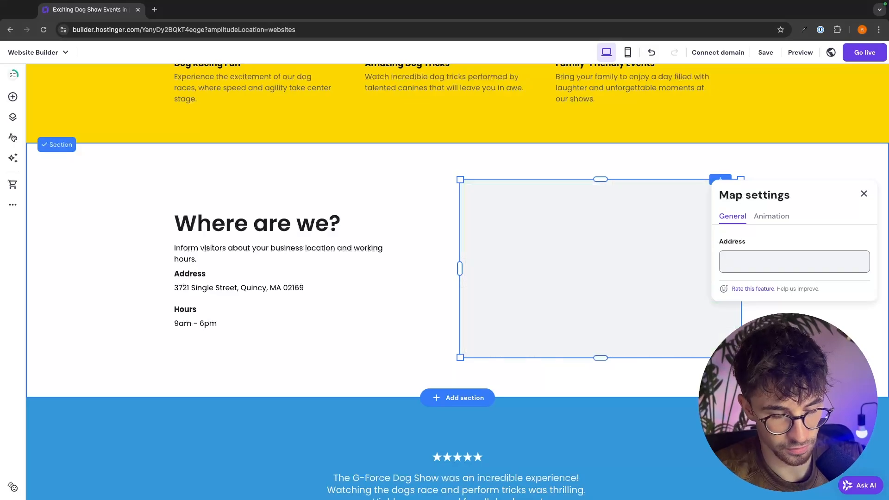
pyautogui.write('The shar')
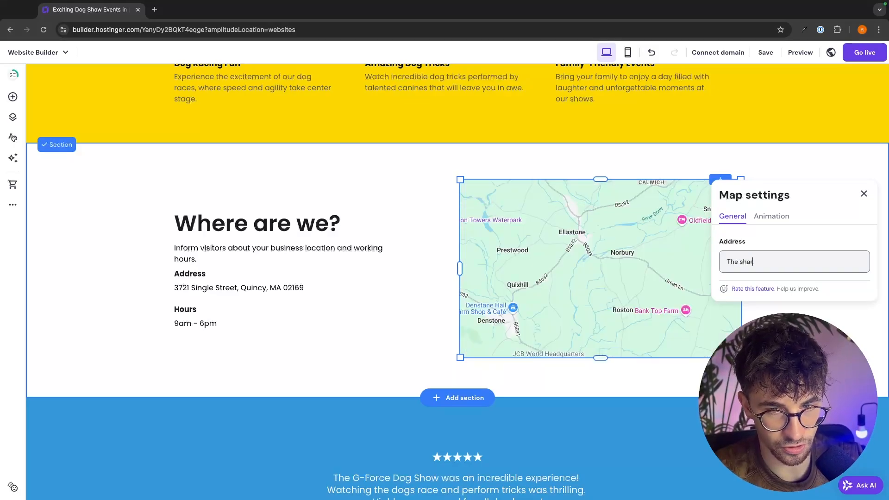
pyautogui.write('d londin')
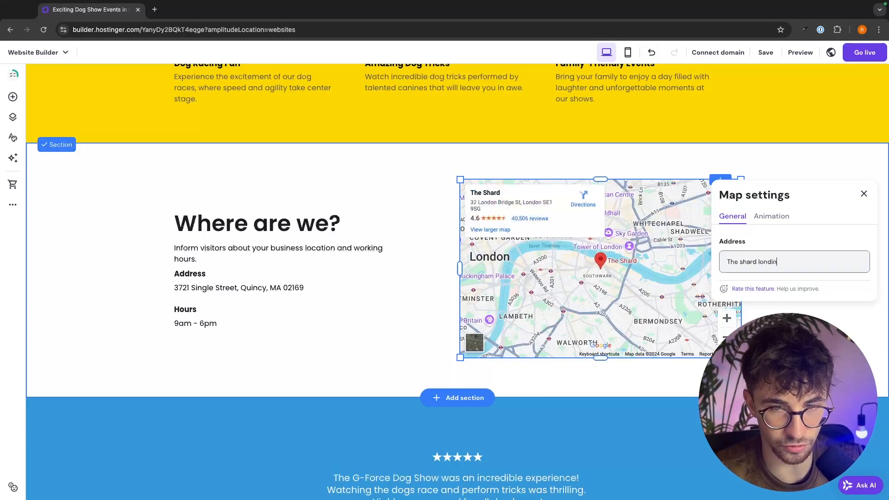
pyautogui.press('BackSpace')
pyautogui.press('BackSpace')
pyautogui.write('on')
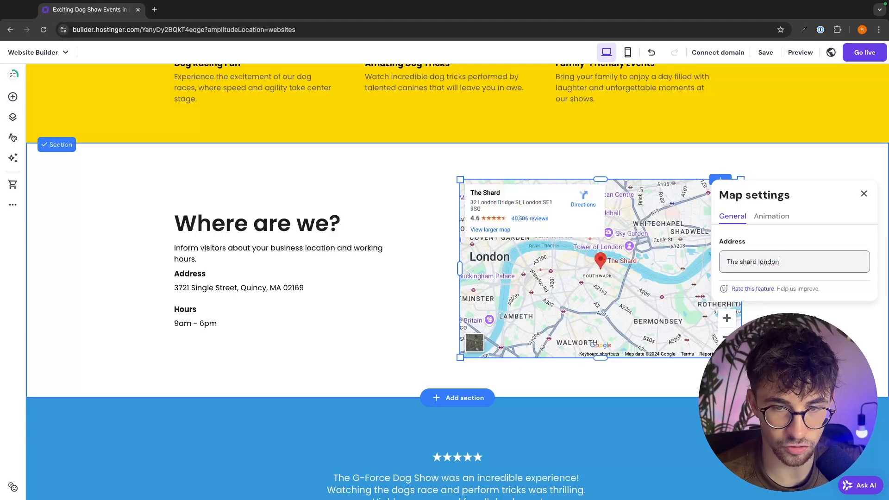
pyautogui.press('Escape')
# Set the "Where are we?" section's background to the solid red #ff0000.
pyautogui.scroll(2, 718, 304)
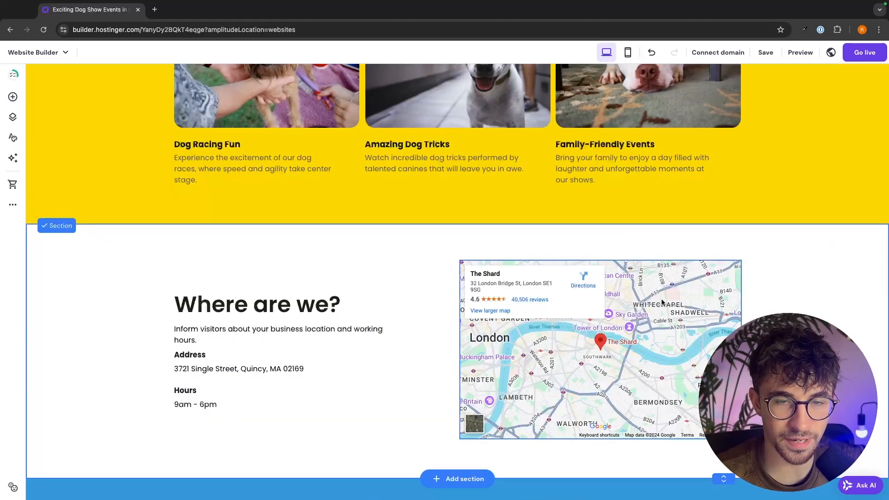
pyautogui.click(647, 245)
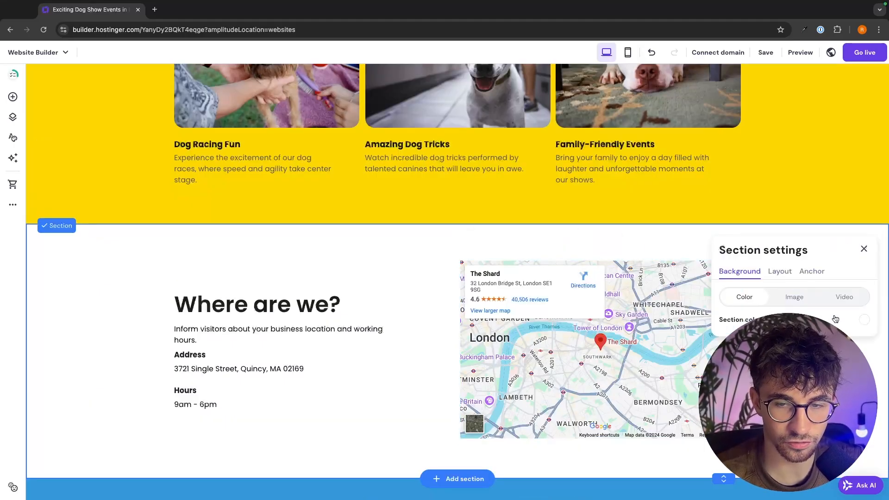
pyautogui.click(864, 320)
pyautogui.moveTo(665, 313); pyautogui.dragTo(720, 283)
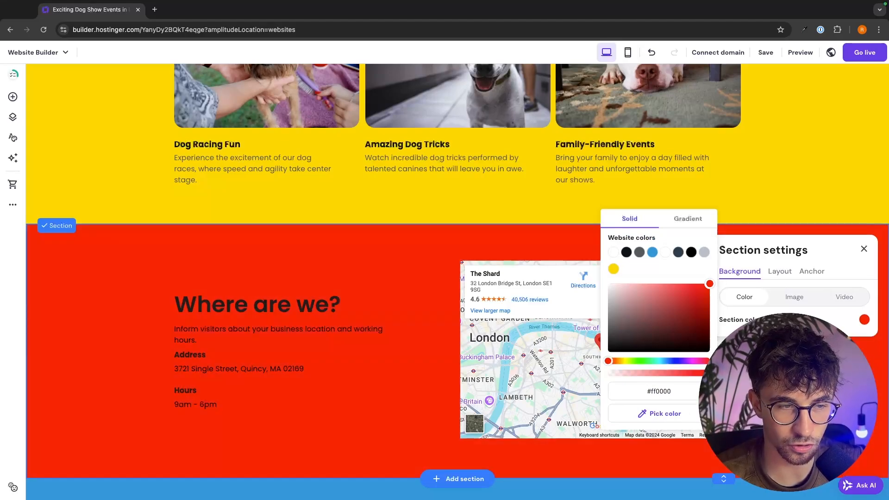
pyautogui.press('Escape')
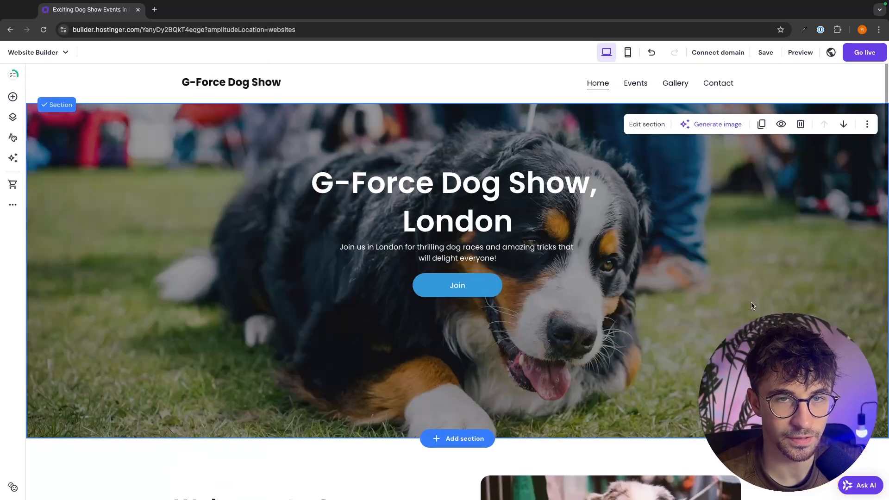
# Look over the home page, then examine the content of the Events and Gallery pages.
pyautogui.scroll(-20, 752, 305)
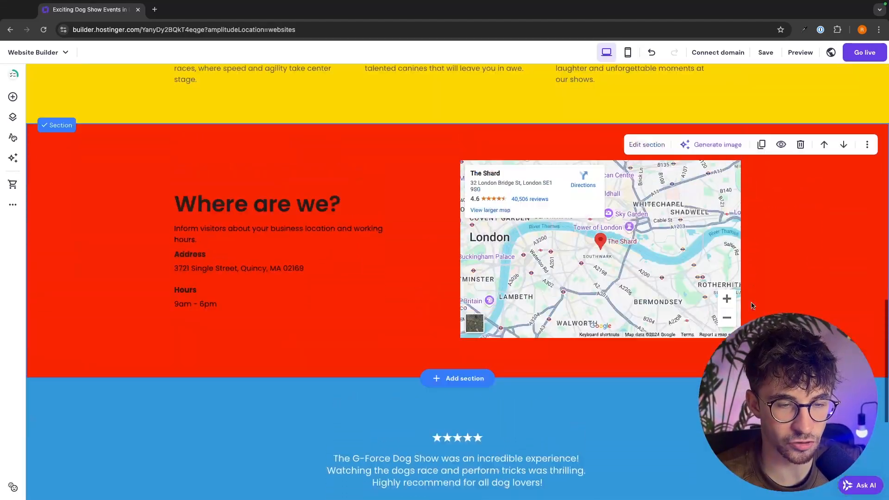
pyautogui.scroll(20, 750, 304)
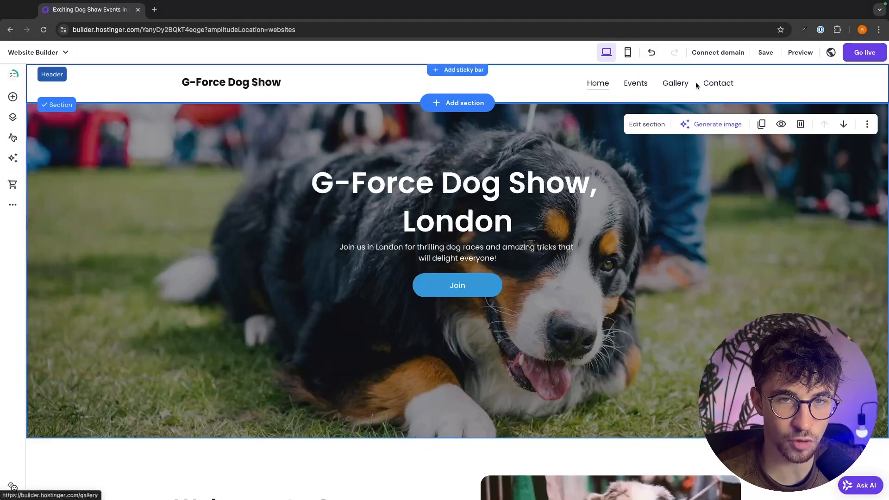
pyautogui.click(634, 87)
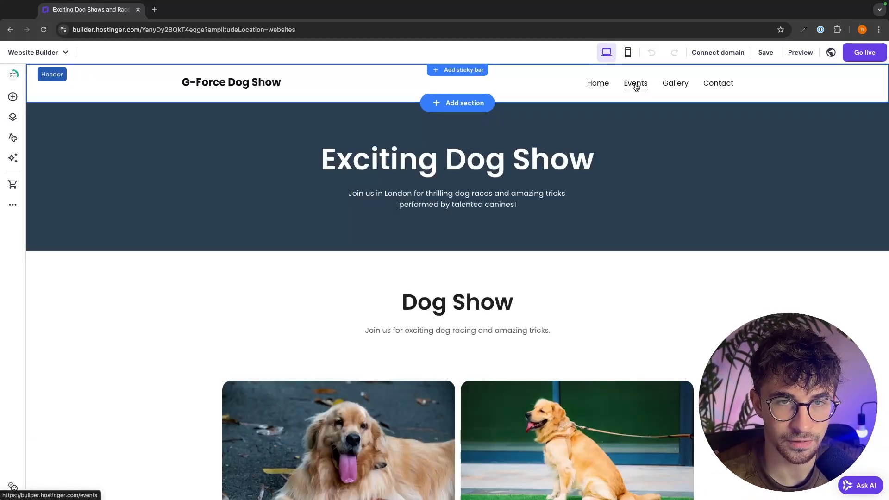
pyautogui.scroll(-3, 483, 246)
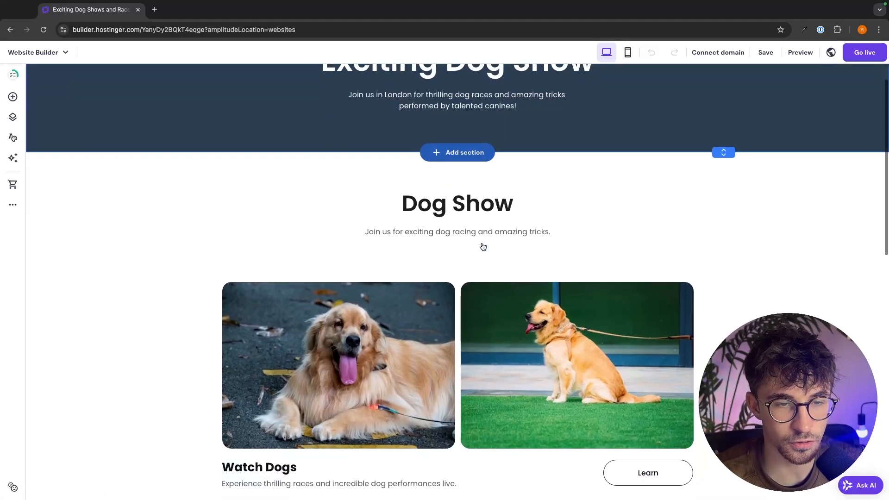
pyautogui.scroll(-7, 482, 213)
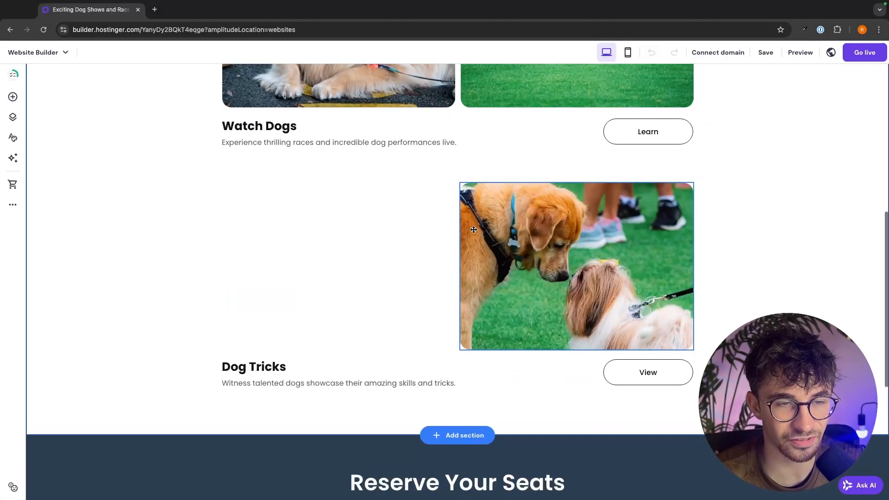
pyautogui.scroll(-3, 445, 241)
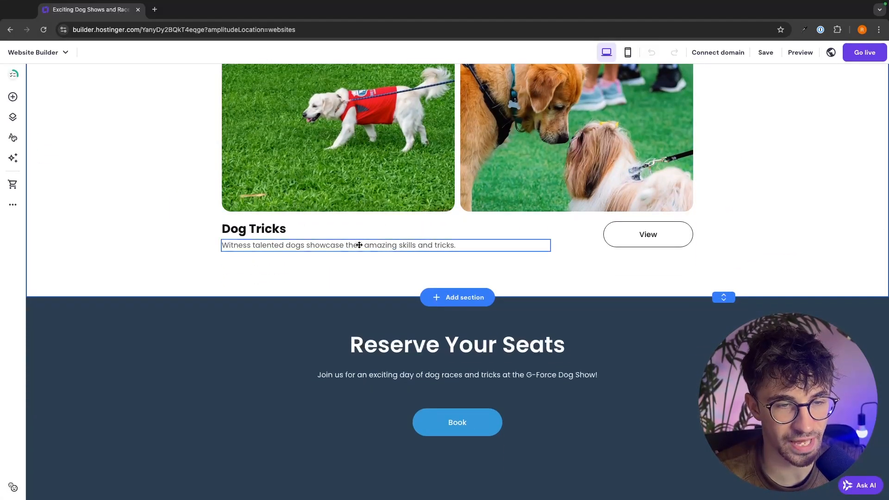
pyautogui.scroll(13, 359, 245)
pyautogui.click(676, 83)
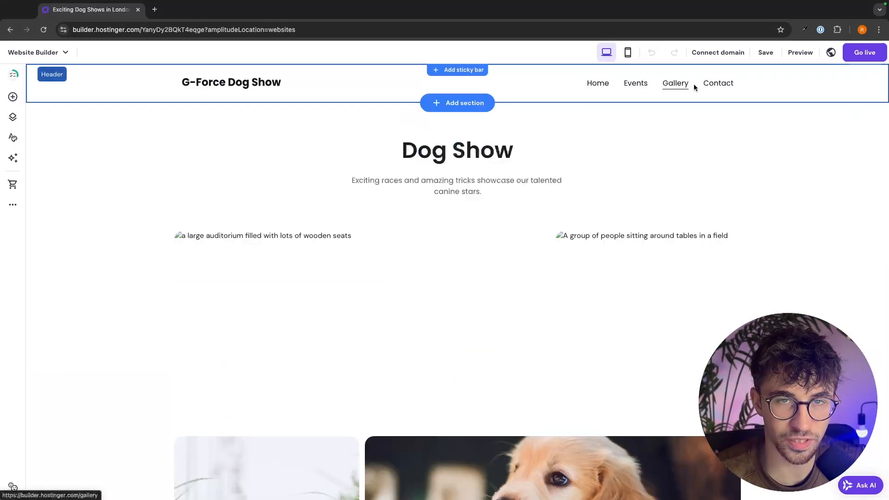
pyautogui.click(703, 83)
pyautogui.click(635, 83)
pyautogui.click(675, 83)
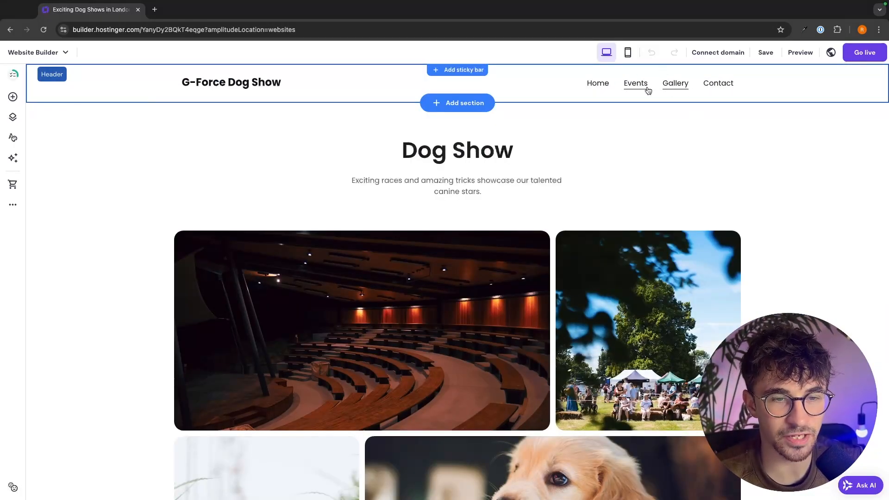
pyautogui.scroll(-8, 412, 216)
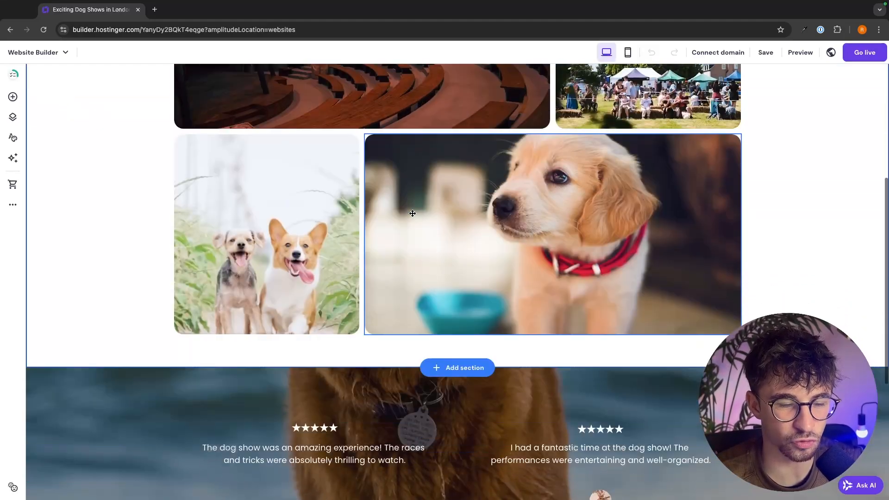
pyautogui.scroll(8, 412, 216)
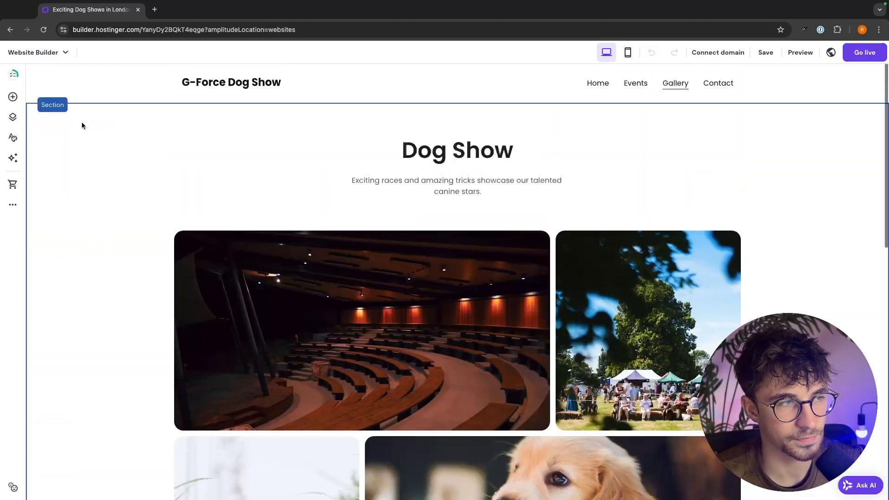
# Delete the Gallery page from the website's main navigation.
pyautogui.click(12, 118)
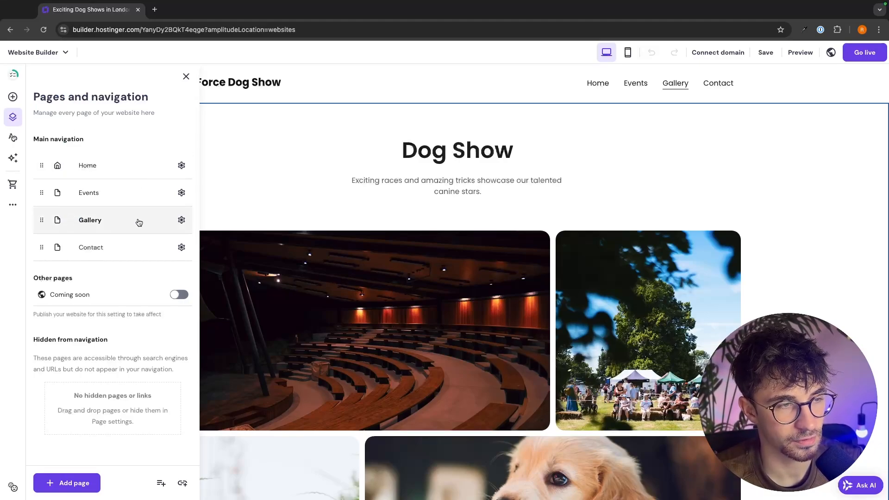
pyautogui.click(181, 221)
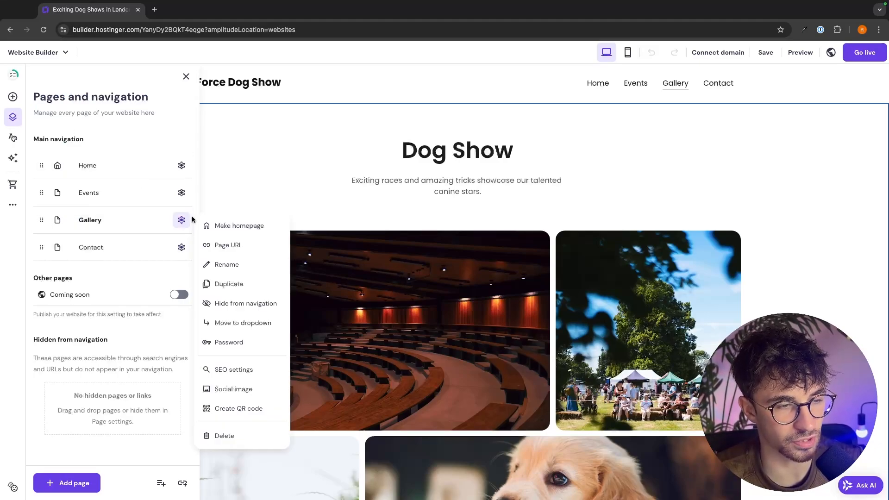
pyautogui.click(225, 435)
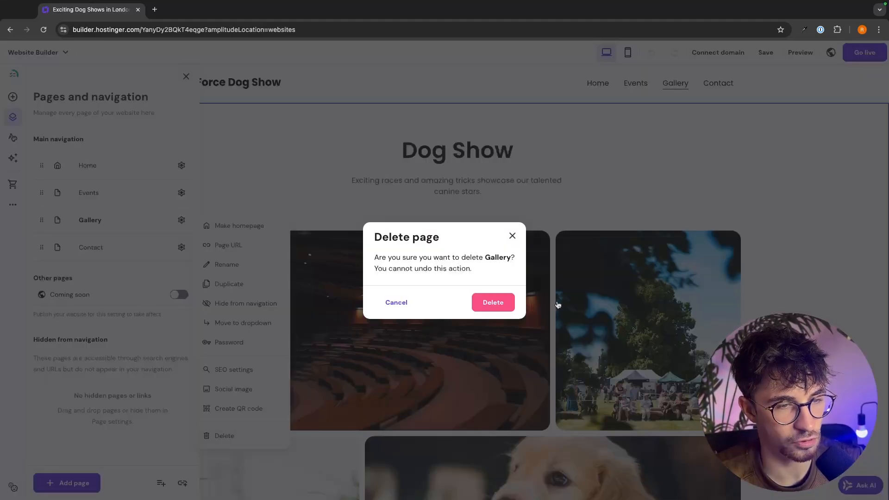
pyautogui.click(496, 301)
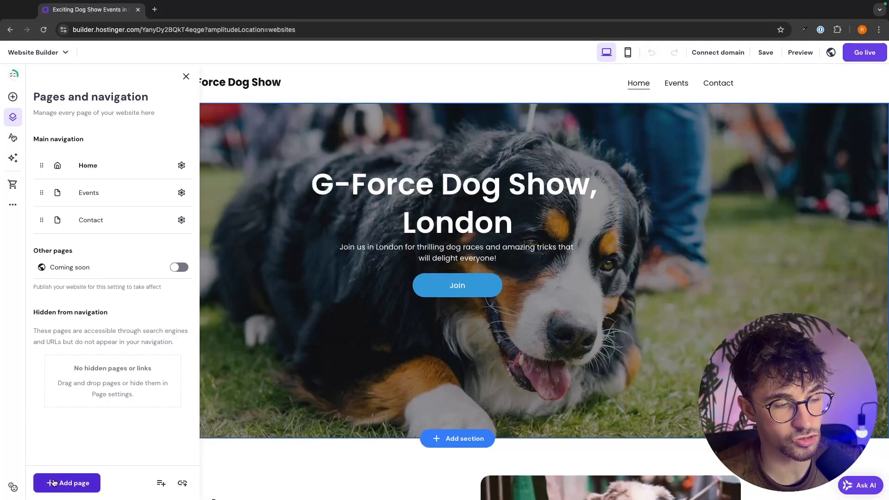
# Add an About page using the layout with "Services and history" and "People and culture" sections, and look through it.
pyautogui.click(68, 484)
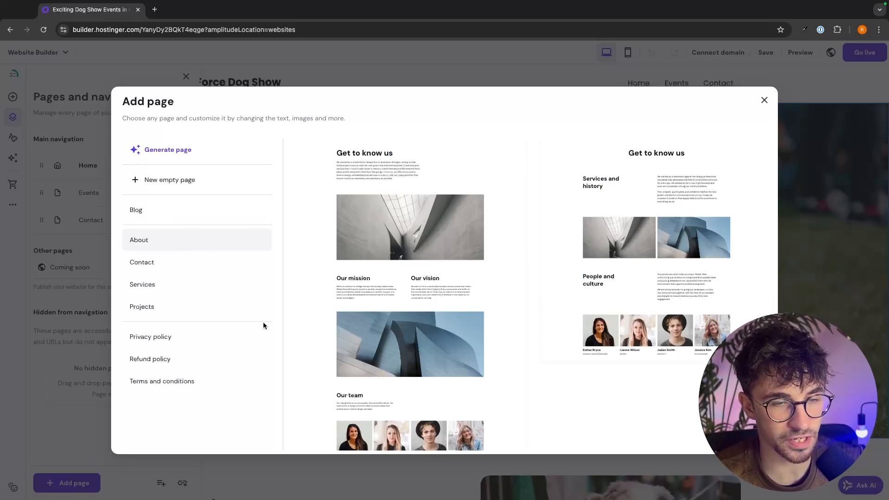
pyautogui.scroll(-1, 539, 274)
pyautogui.scroll(1, 538, 274)
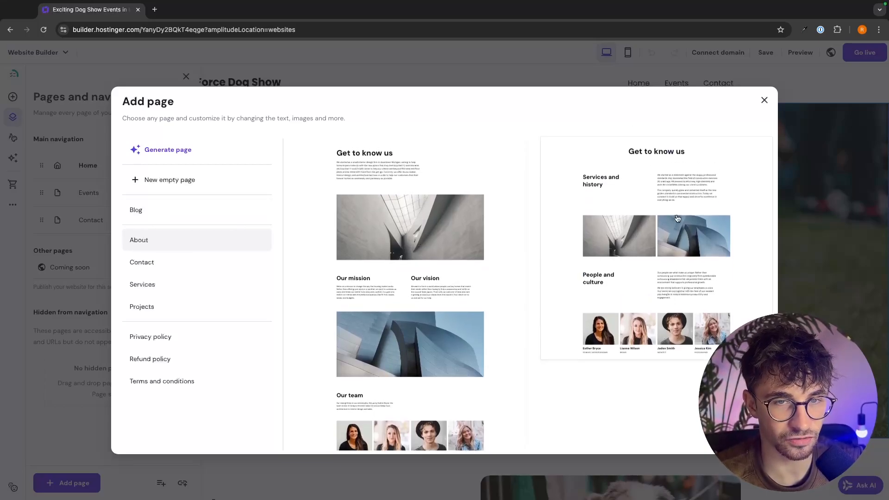
pyautogui.scroll(-1, 494, 272)
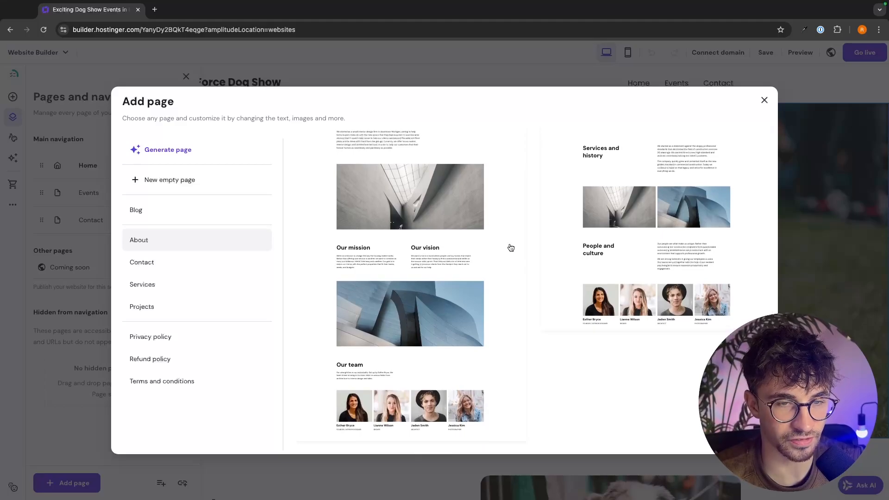
pyautogui.click(510, 248)
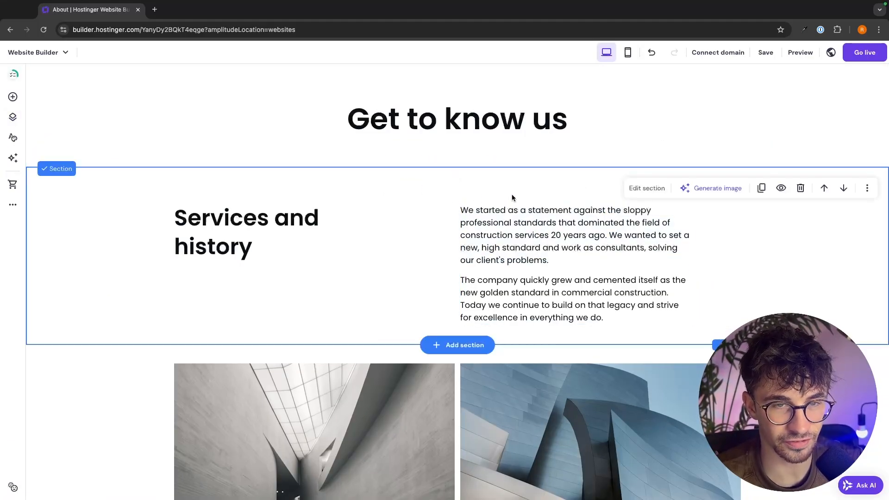
pyautogui.click(801, 188)
pyautogui.scroll(-6, 691, 246)
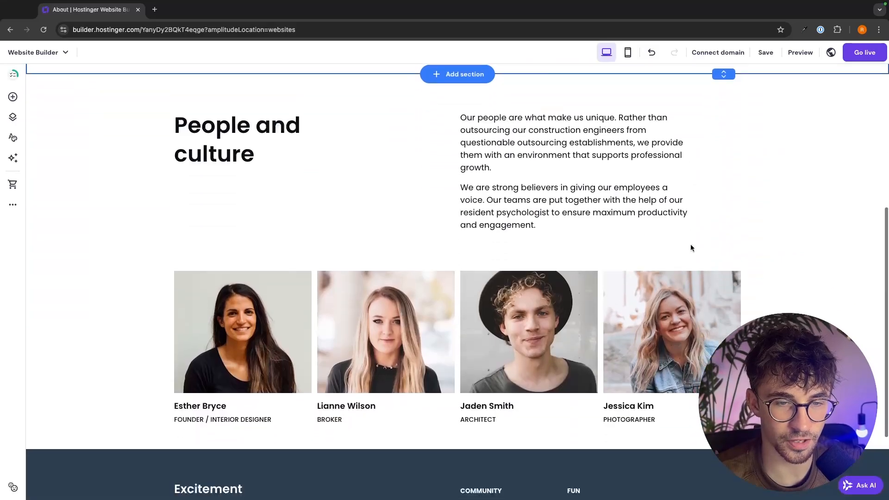
pyautogui.scroll(-3, 690, 248)
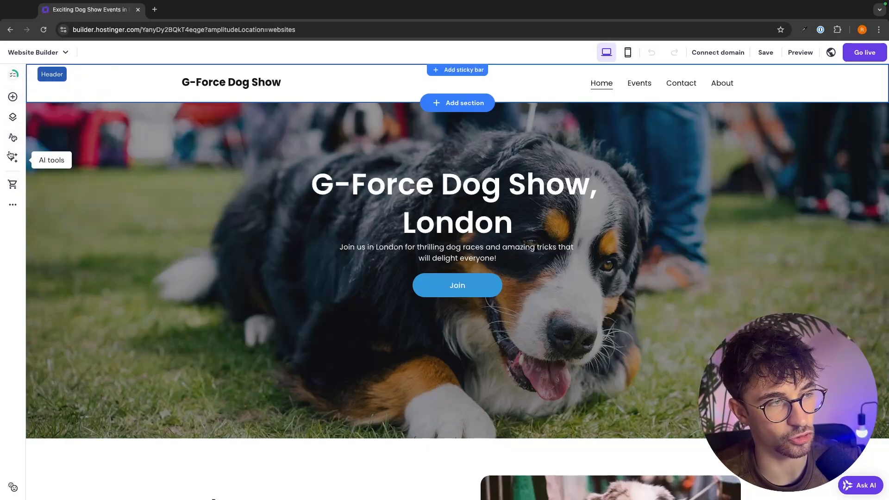
# Add an online store to the website and look through the sample products on its Store page.
pyautogui.click(12, 185)
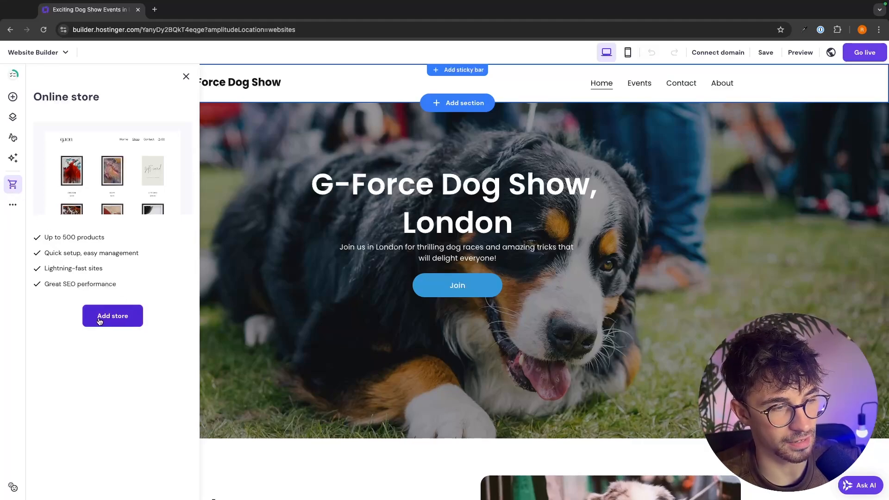
pyautogui.click(113, 319)
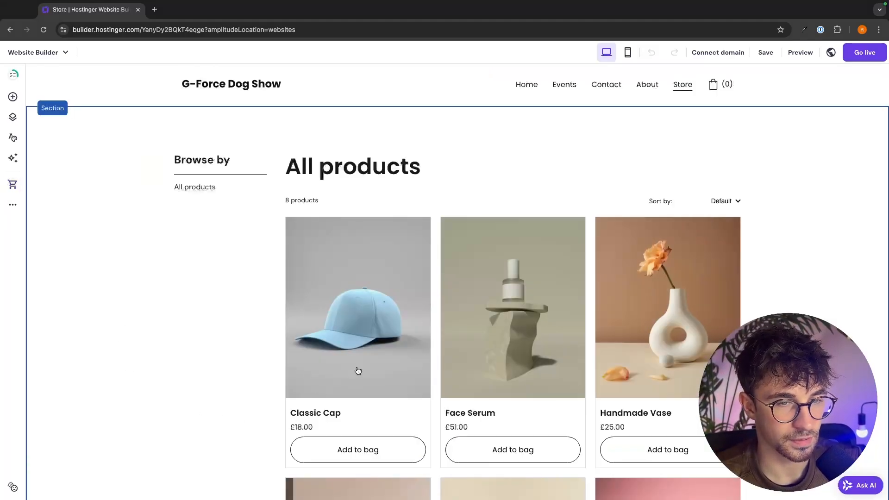
pyautogui.scroll(-1, 464, 263)
pyautogui.scroll(1, 465, 263)
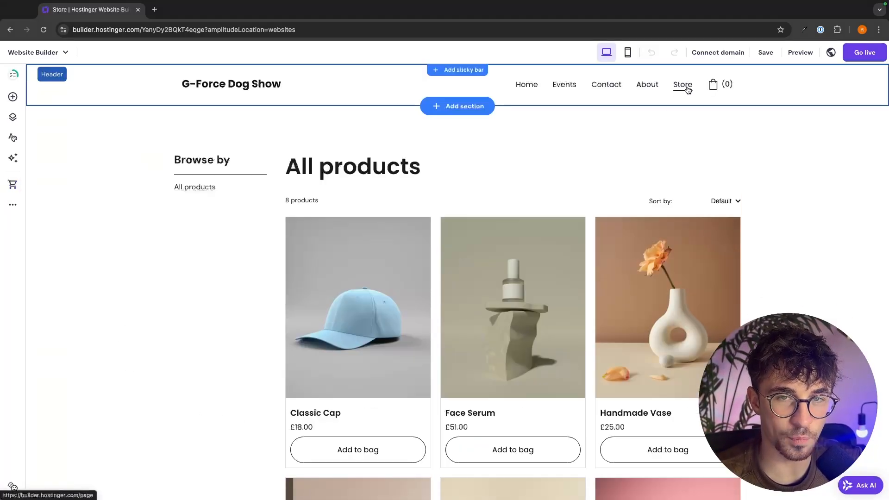
pyautogui.scroll(-8, 595, 213)
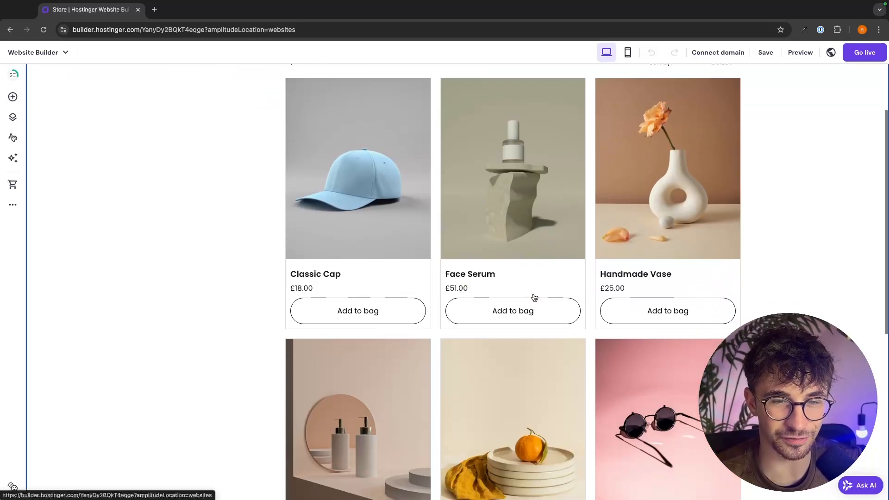
pyautogui.scroll(-1, 684, 248)
pyautogui.scroll(10, 685, 248)
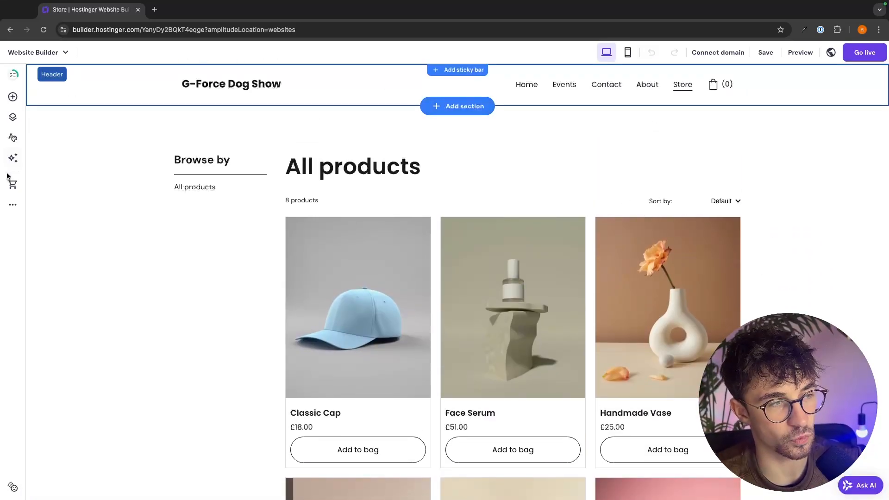
# Set the store's currency to US dollars in the store details.
pyautogui.click(12, 187)
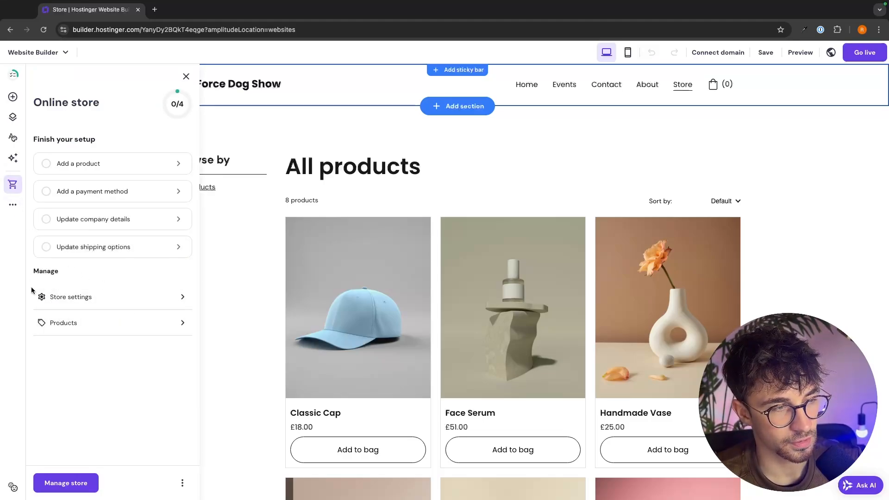
pyautogui.click(76, 299)
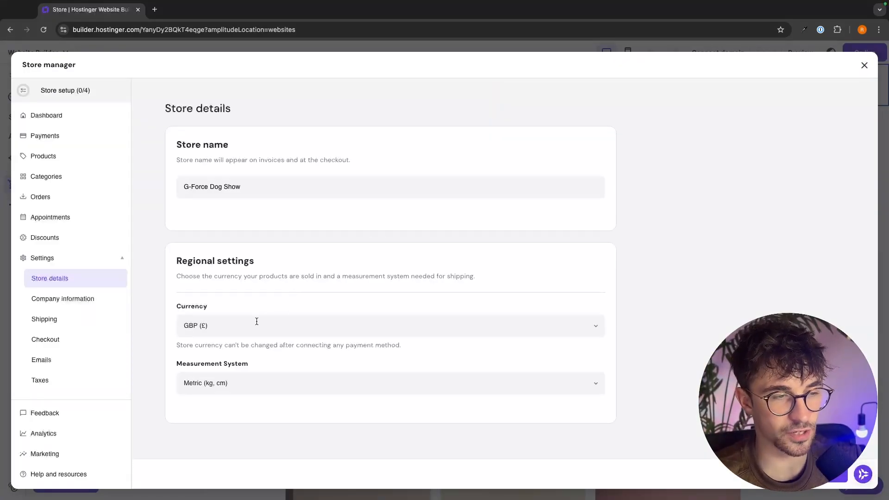
pyautogui.click(256, 322)
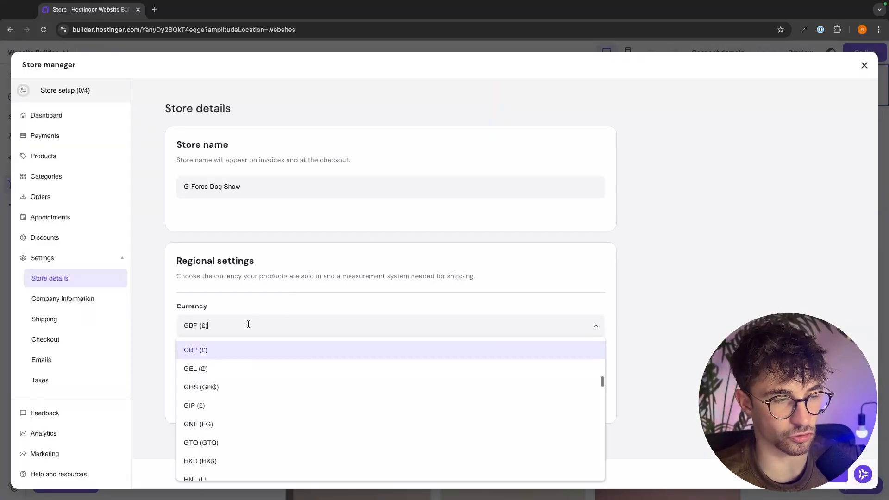
pyautogui.press('BackSpace')
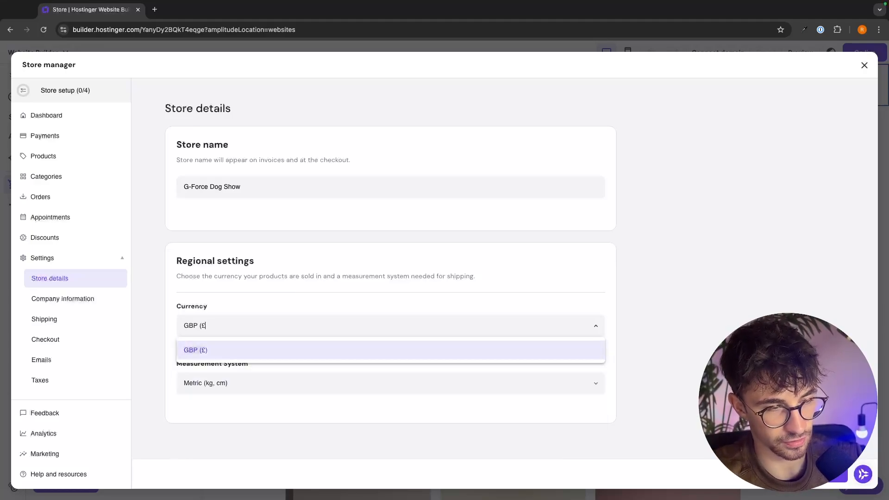
pyautogui.press('BackSpace')
pyautogui.press('BackSpace')
pyautogui.press('BackSpace')
pyautogui.write('us')
pyautogui.click(231, 349)
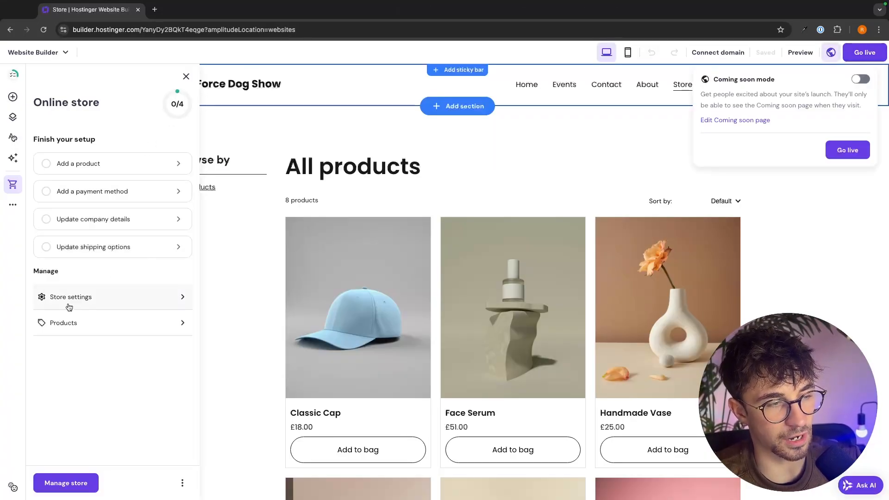
# Rename the Classic Cap product to "Day Ticket" and delete its cap image.
pyautogui.click(61, 320)
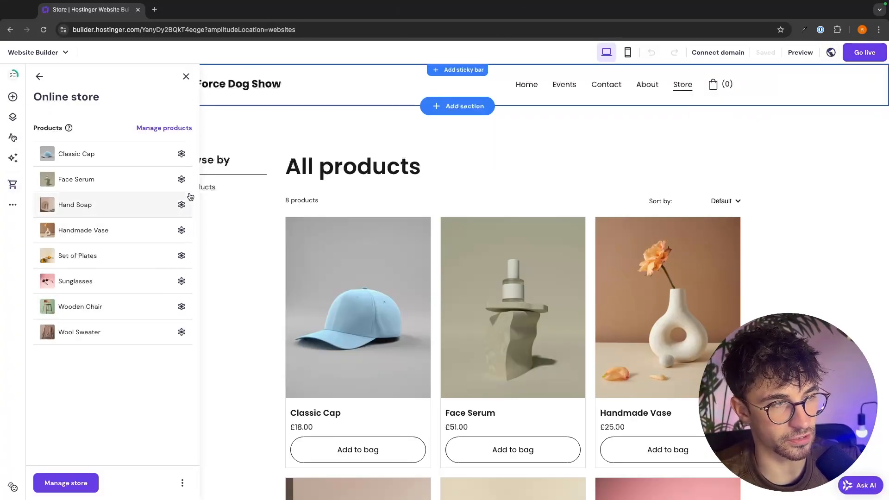
pyautogui.click(170, 154)
pyautogui.click(181, 154)
pyautogui.click(249, 123)
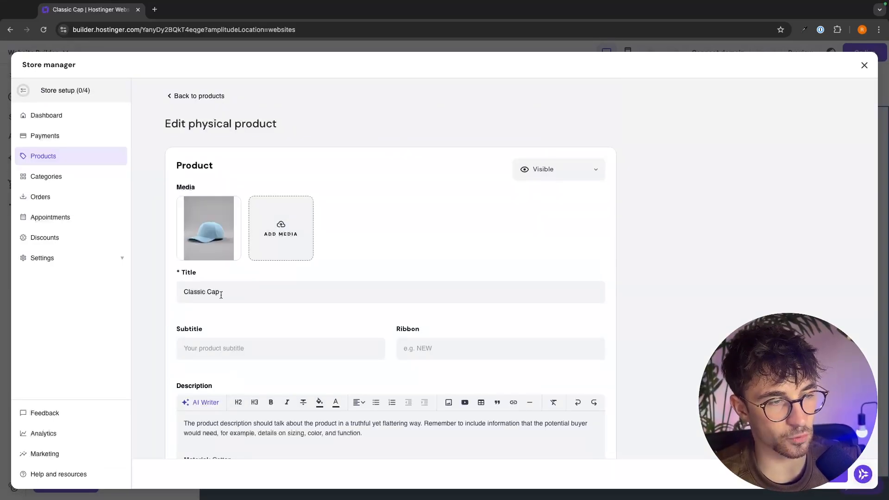
pyautogui.moveTo(219, 292); pyautogui.dragTo(159, 294)
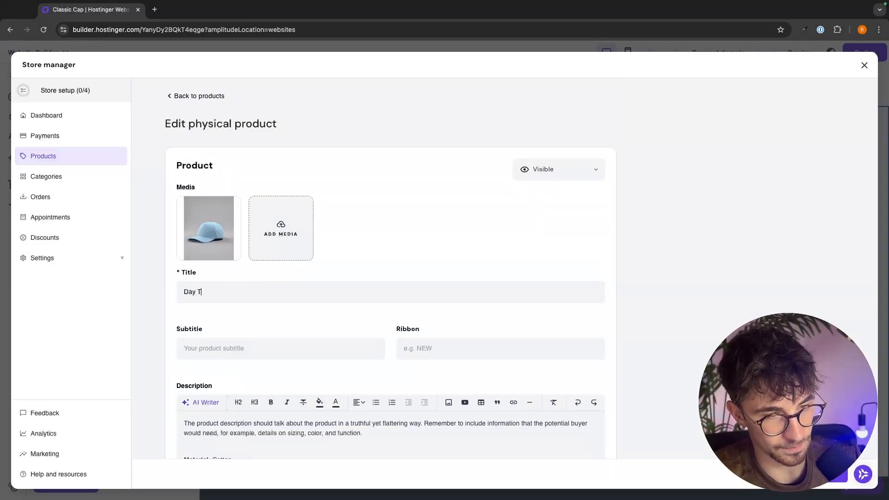
pyautogui.moveTo(196, 220)
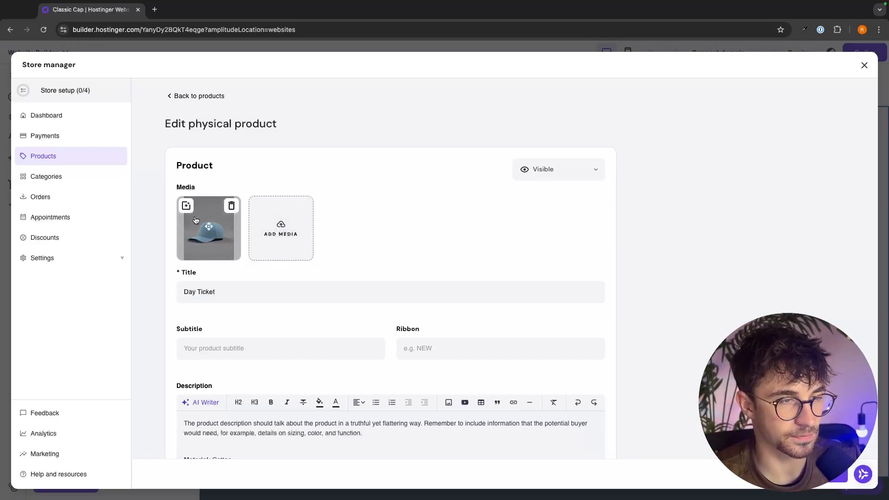
pyautogui.click(230, 206)
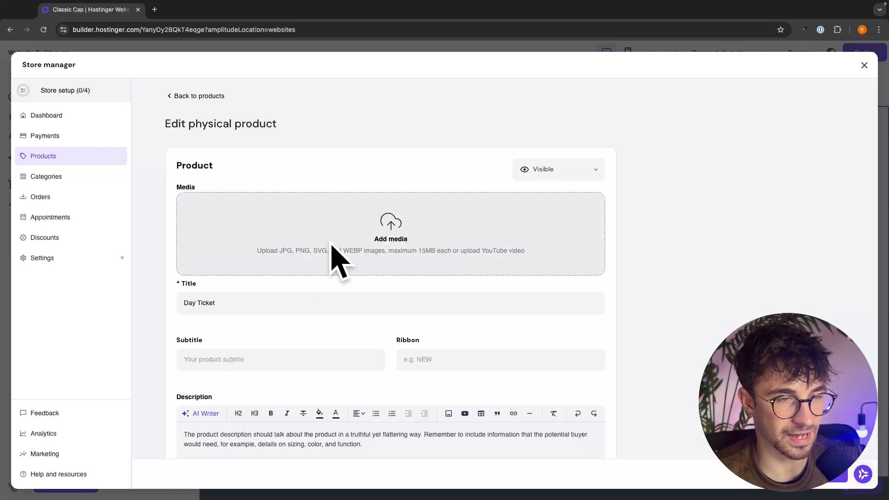
# Replace the Day Ticket product's description with the placeholder text "gfouhgurjg".
pyautogui.scroll(-3, 385, 229)
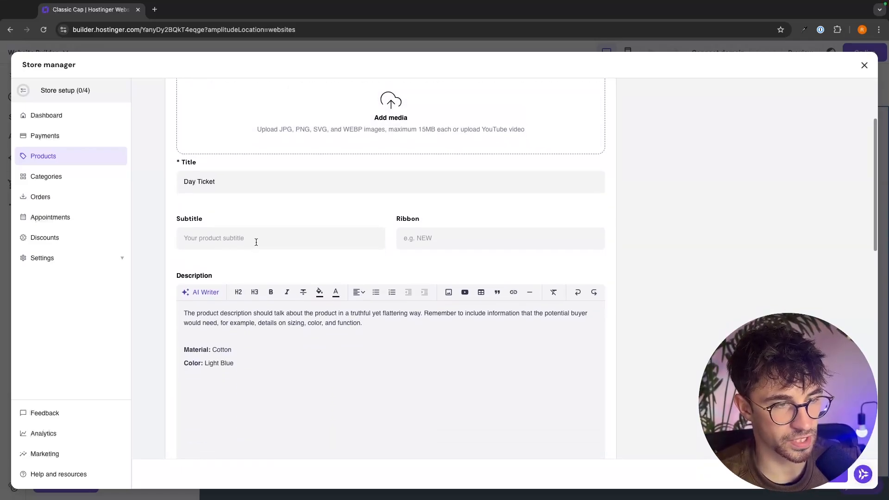
pyautogui.scroll(-1, 257, 241)
pyautogui.scroll(-1, 438, 201)
pyautogui.scroll(-1, 437, 201)
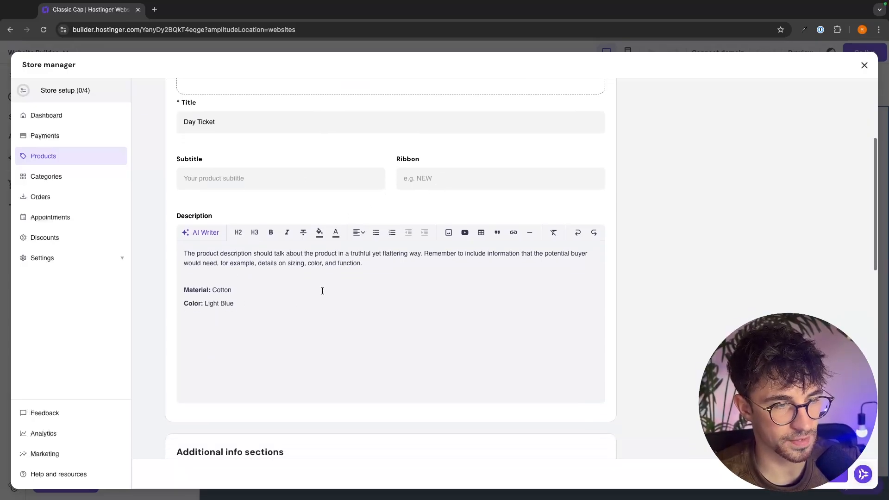
pyautogui.moveTo(324, 309); pyautogui.dragTo(151, 246)
pyautogui.write('gfouhgurjg')
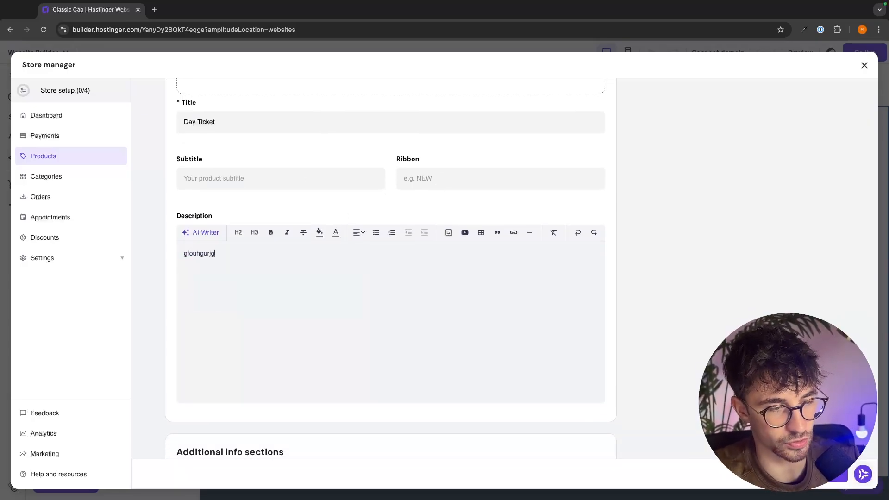
# Set the Day Ticket's price to $39, save the product and close the store manager.
pyautogui.scroll(-8, 262, 241)
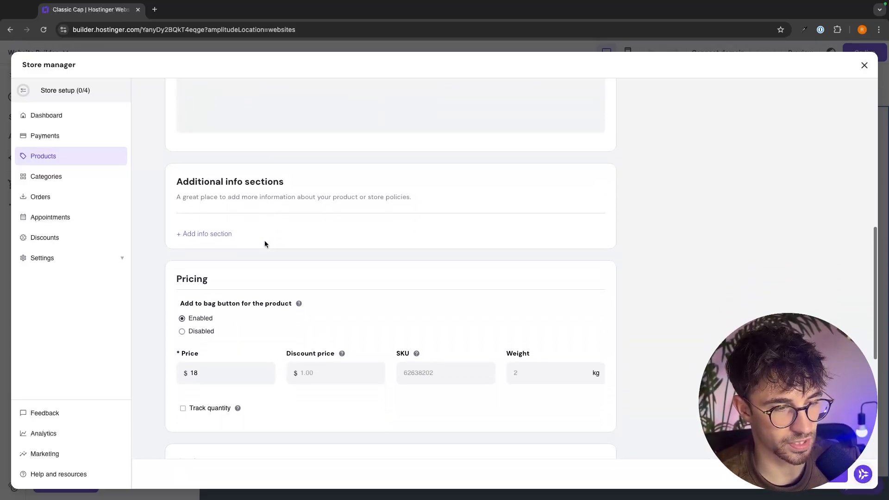
pyautogui.moveTo(218, 275); pyautogui.dragTo(170, 283)
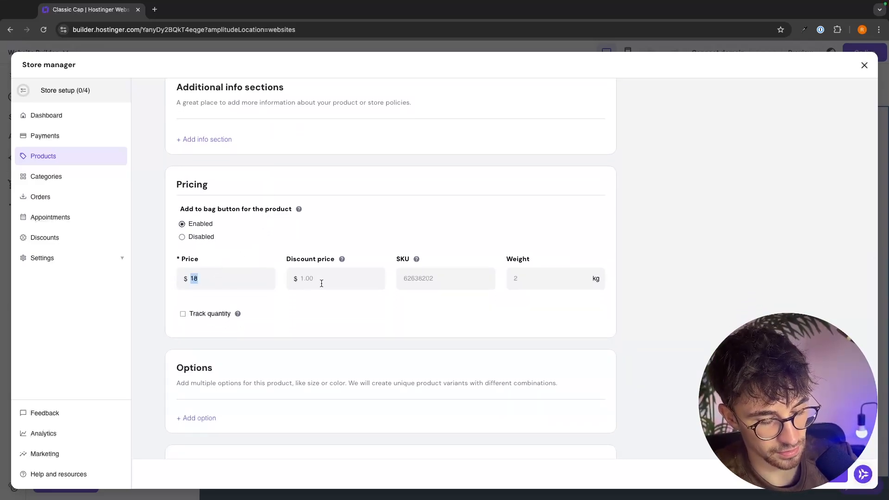
pyautogui.scroll(-1, 422, 219)
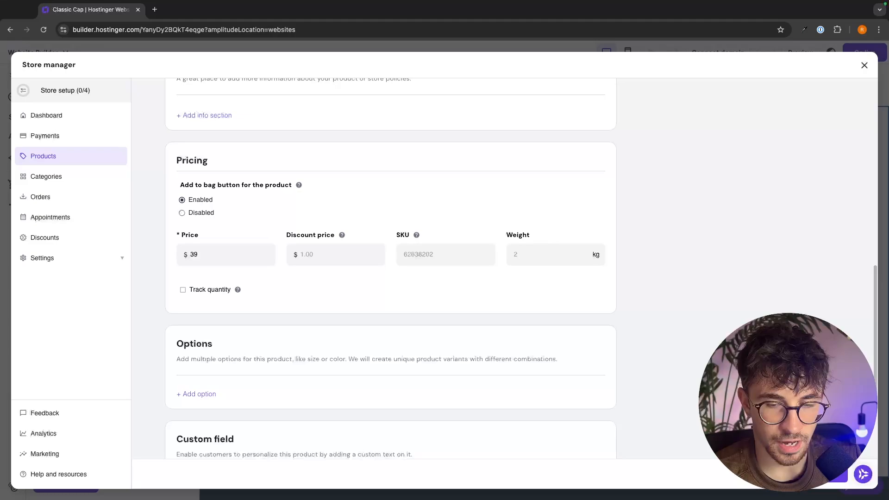
pyautogui.click(830, 474)
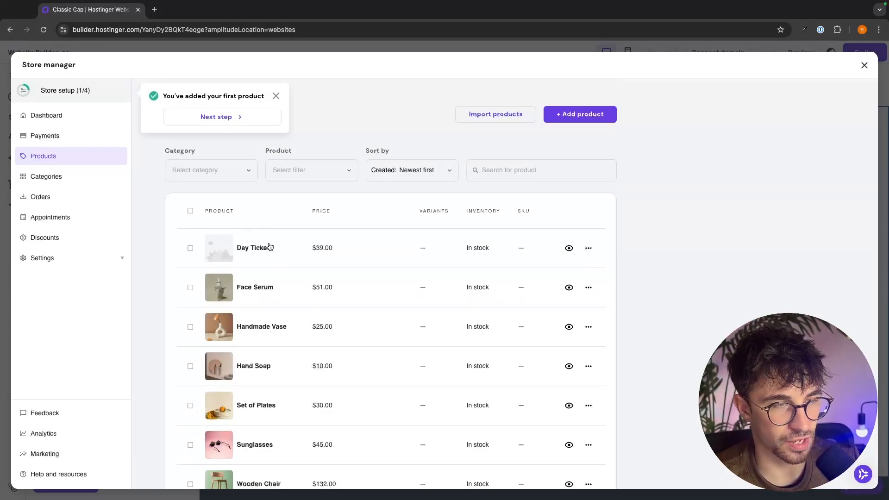
pyautogui.click(864, 68)
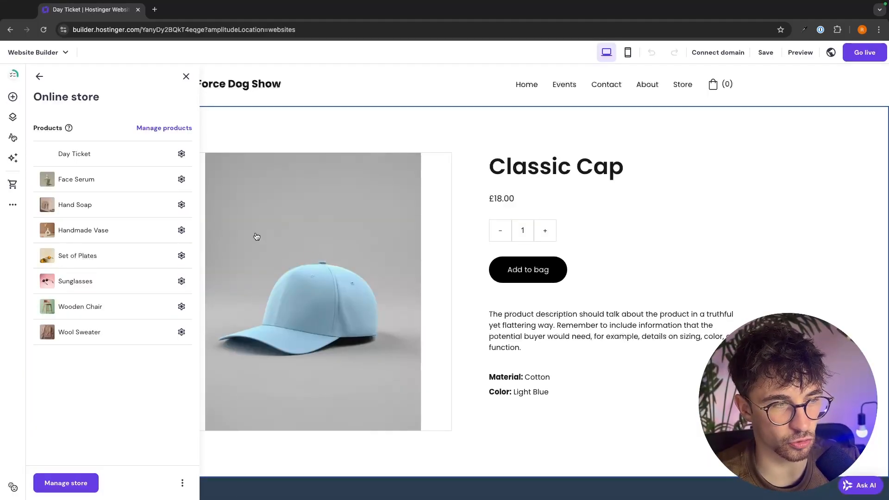
# Check the Day Ticket in the Store page's product list and open the full store manager.
pyautogui.click(683, 84)
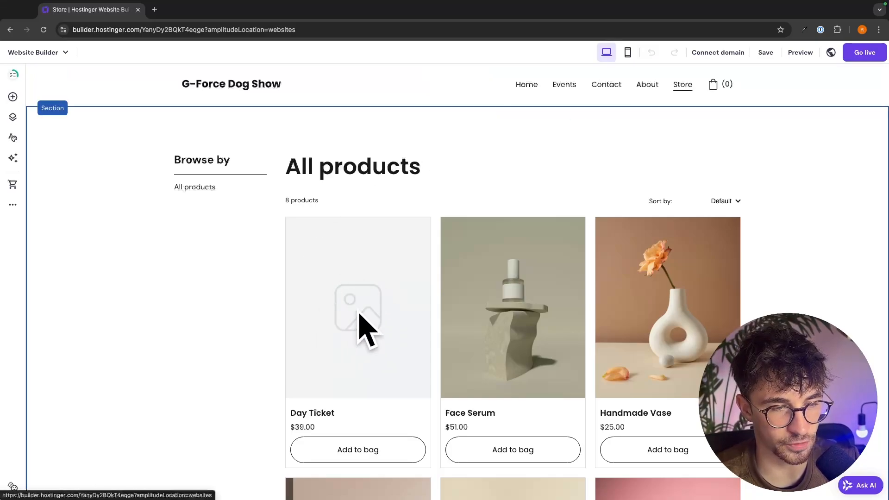
pyautogui.click(355, 445)
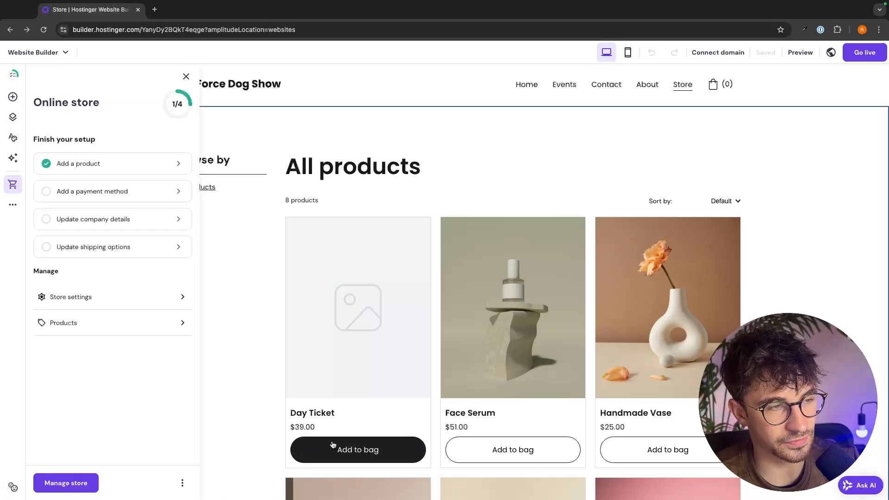
pyautogui.click(60, 477)
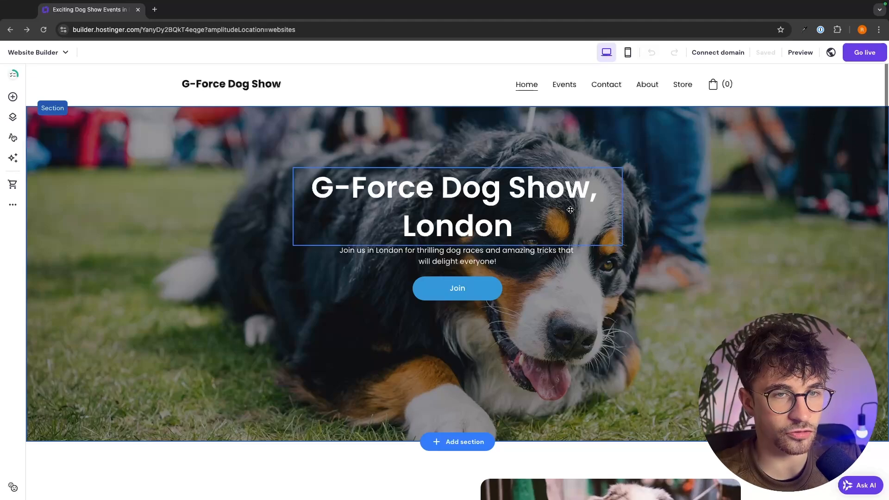
# Look over the finished home page and publish the website.
pyautogui.scroll(-10, 570, 208)
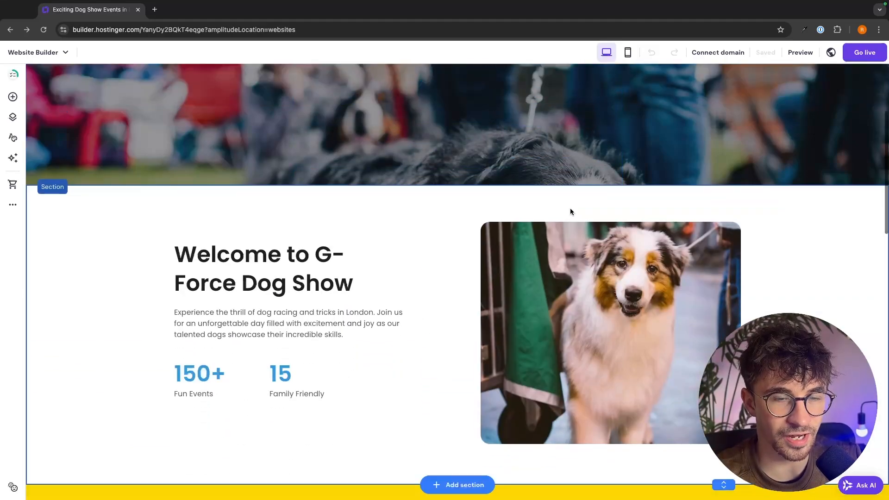
pyautogui.scroll(-8, 570, 209)
pyautogui.scroll(20, 570, 209)
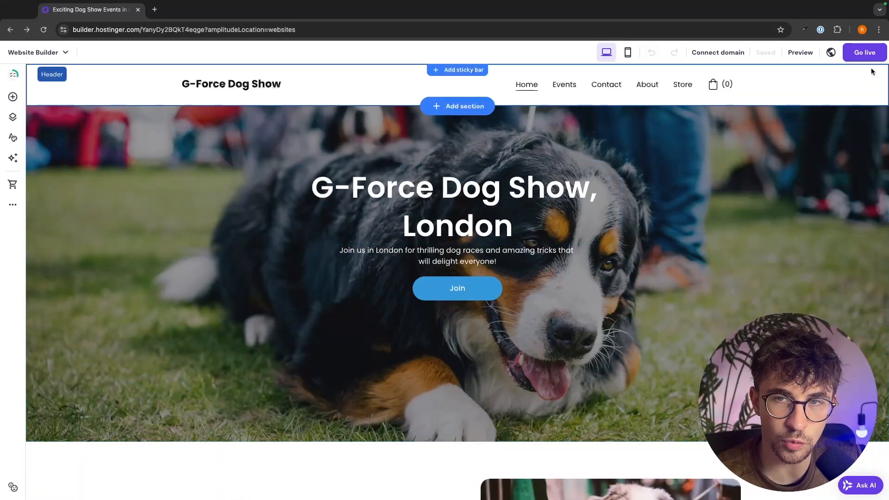
pyautogui.click(865, 53)
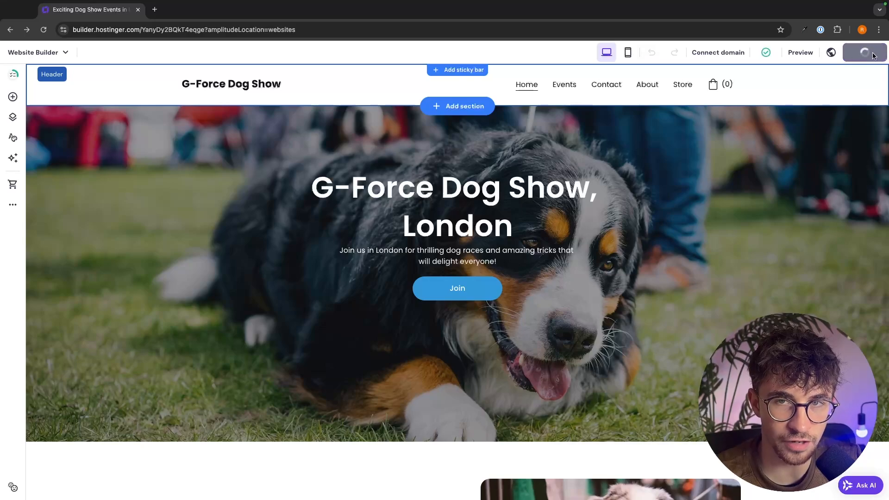